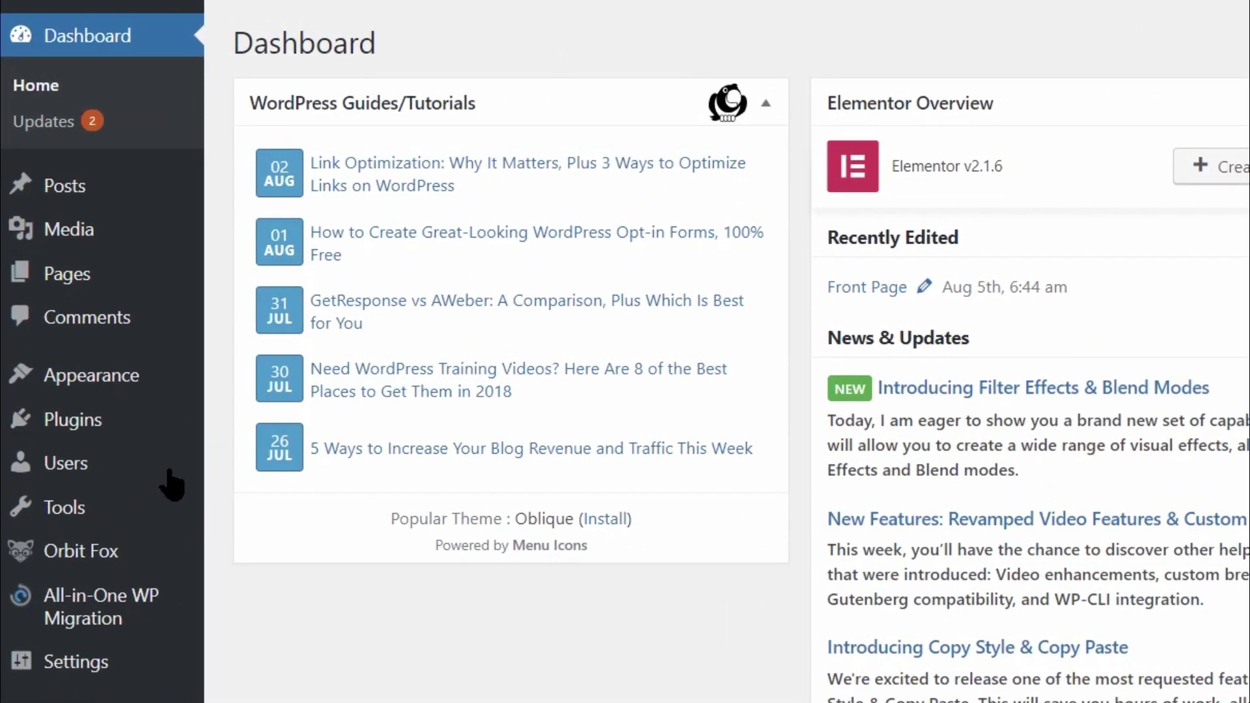
Search the plugin directory for 'Advanced Custom Fields' and install it
{"action": "mouse_move", "coordinate": [127, 431]}
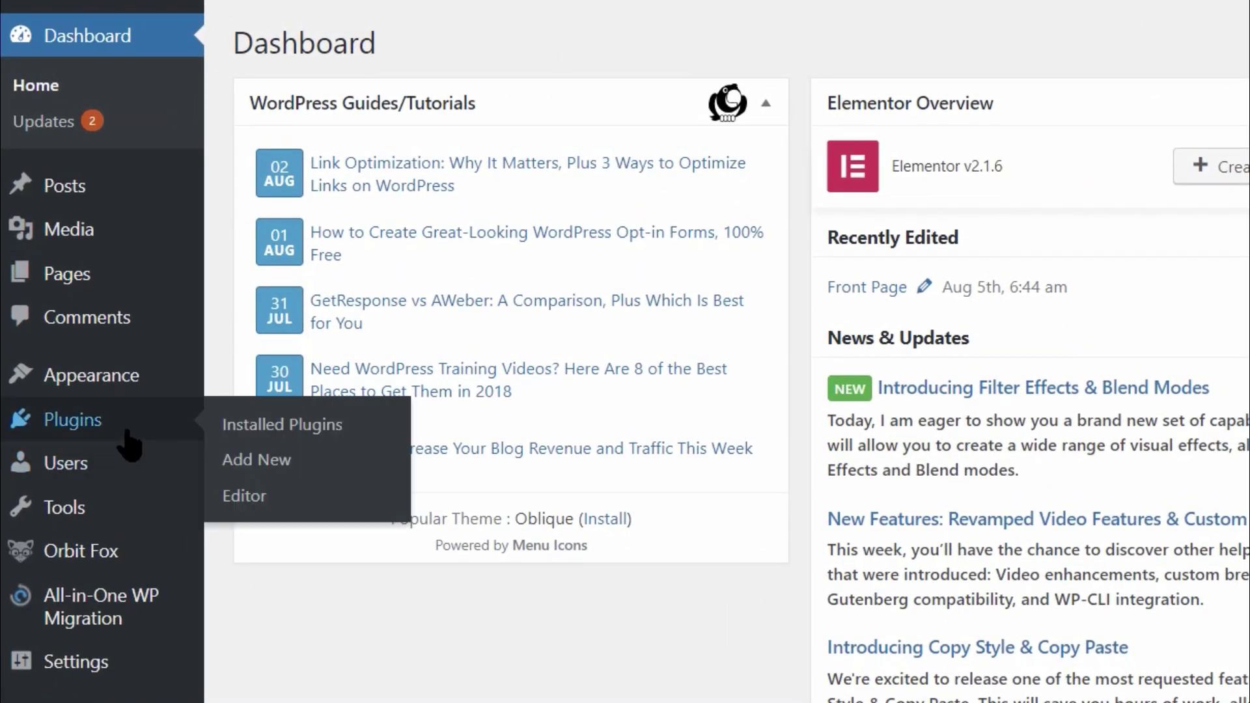
{"action": "left_click", "coordinate": [280, 464]}
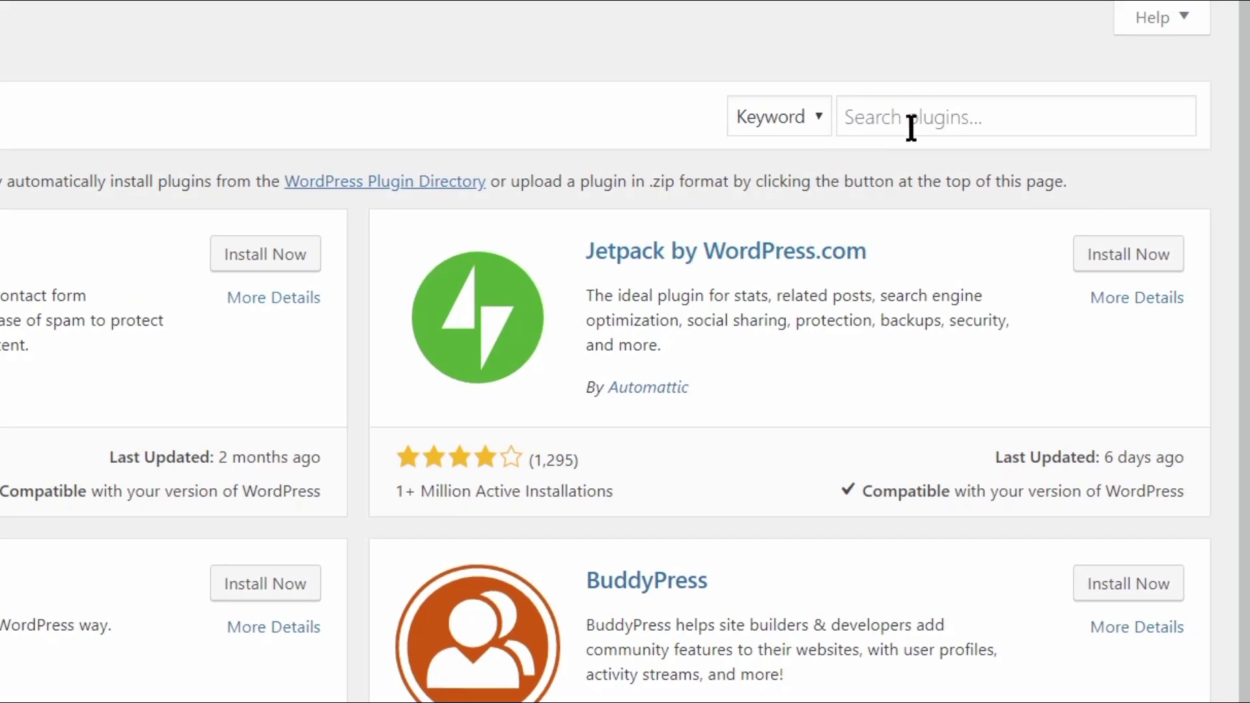
{"action": "left_click", "coordinate": [1110, 125]}
{"action": "type", "text": "Advan"}
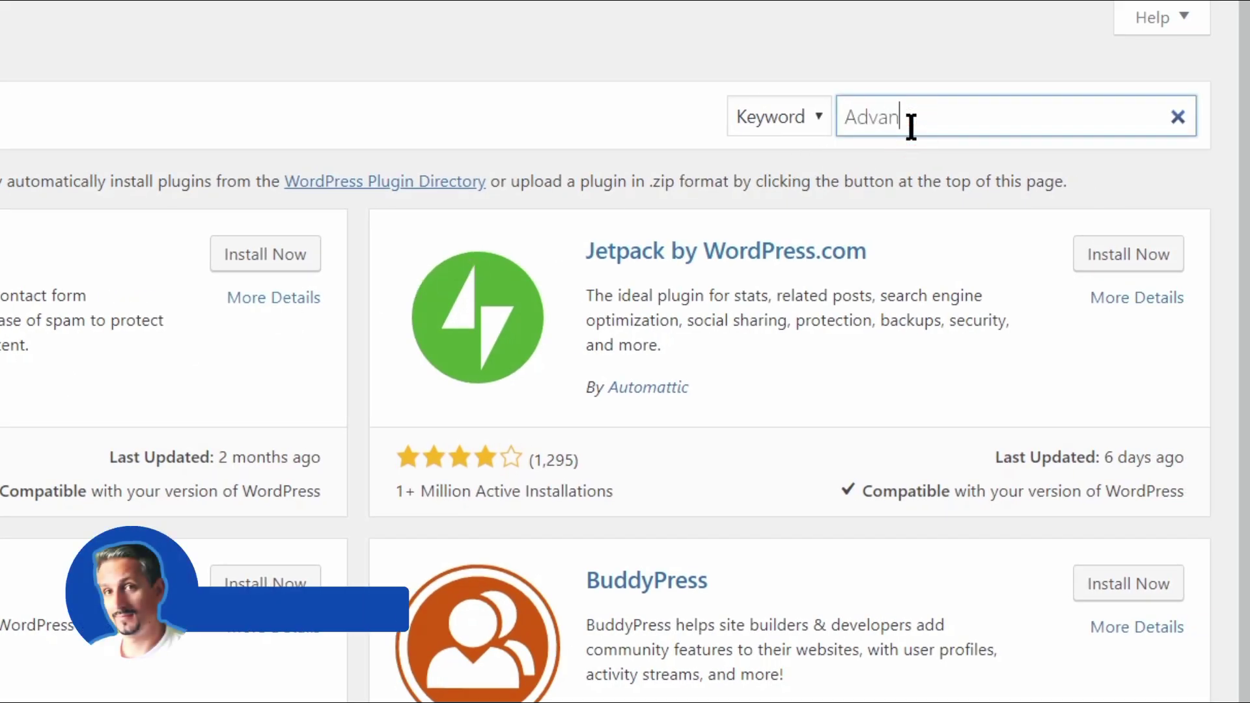
{"action": "type", "text": "ced Custom Fie"}
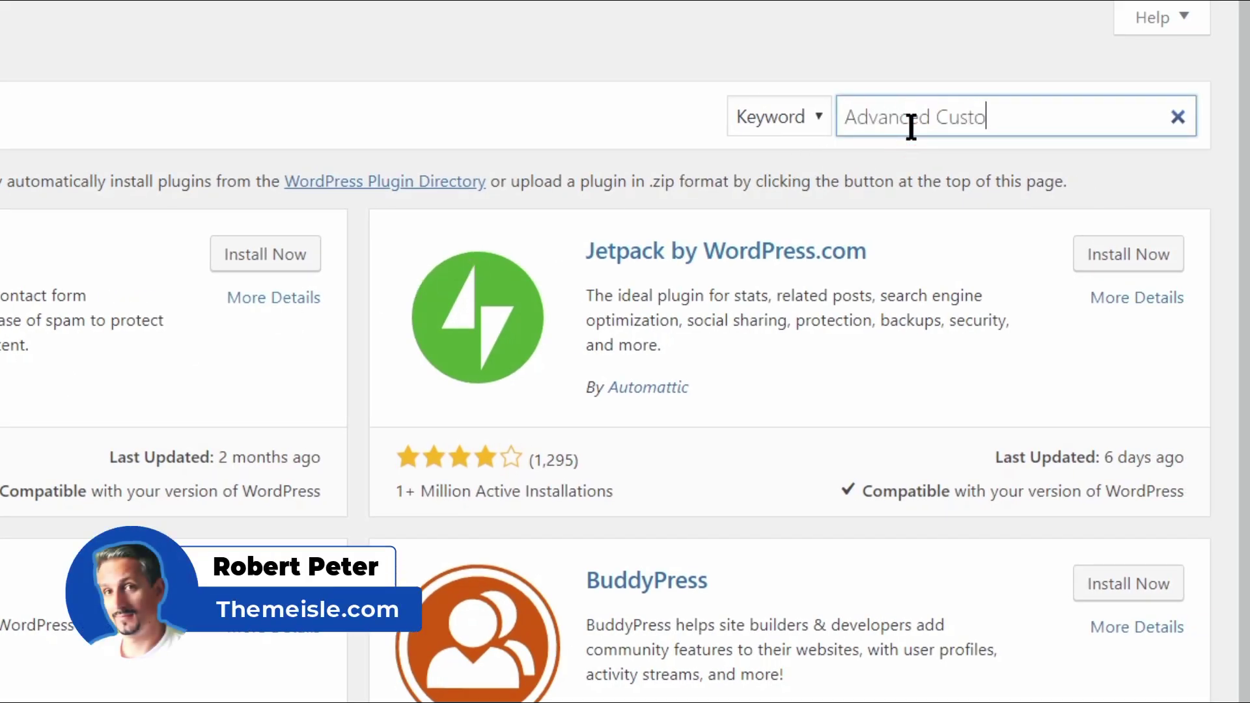
{"action": "type", "text": "lds"}
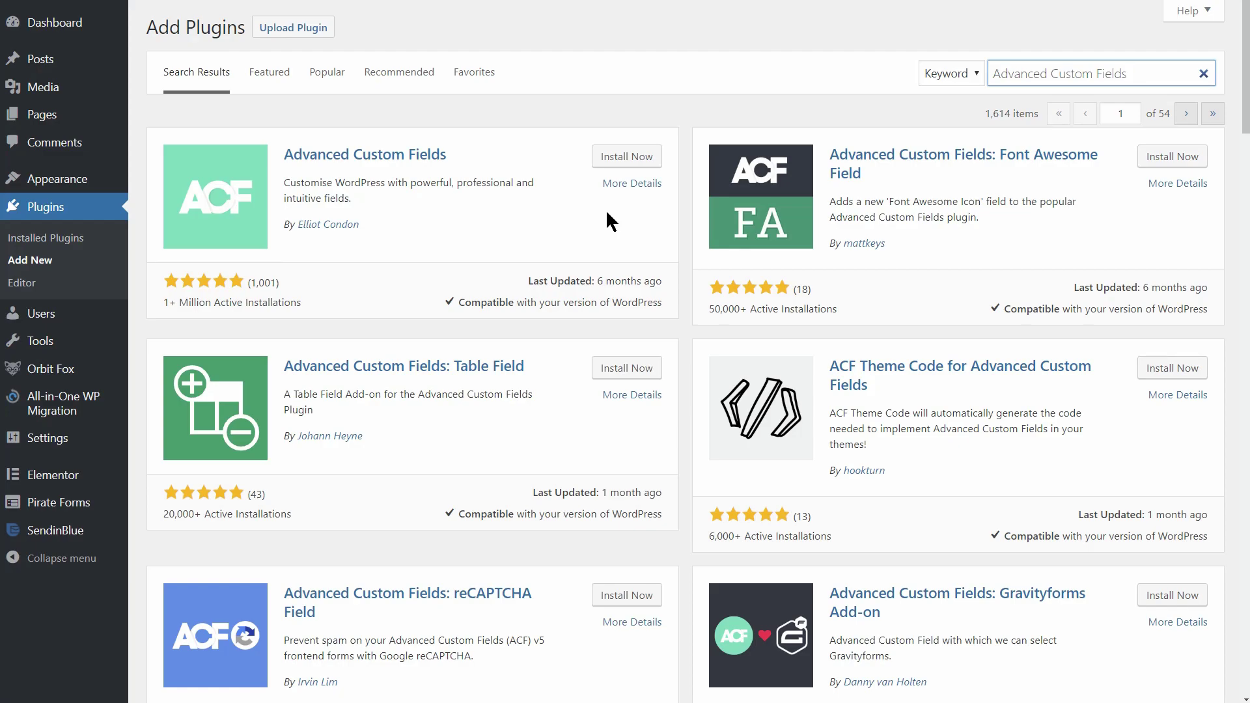
{"action": "left_click", "coordinate": [633, 159]}
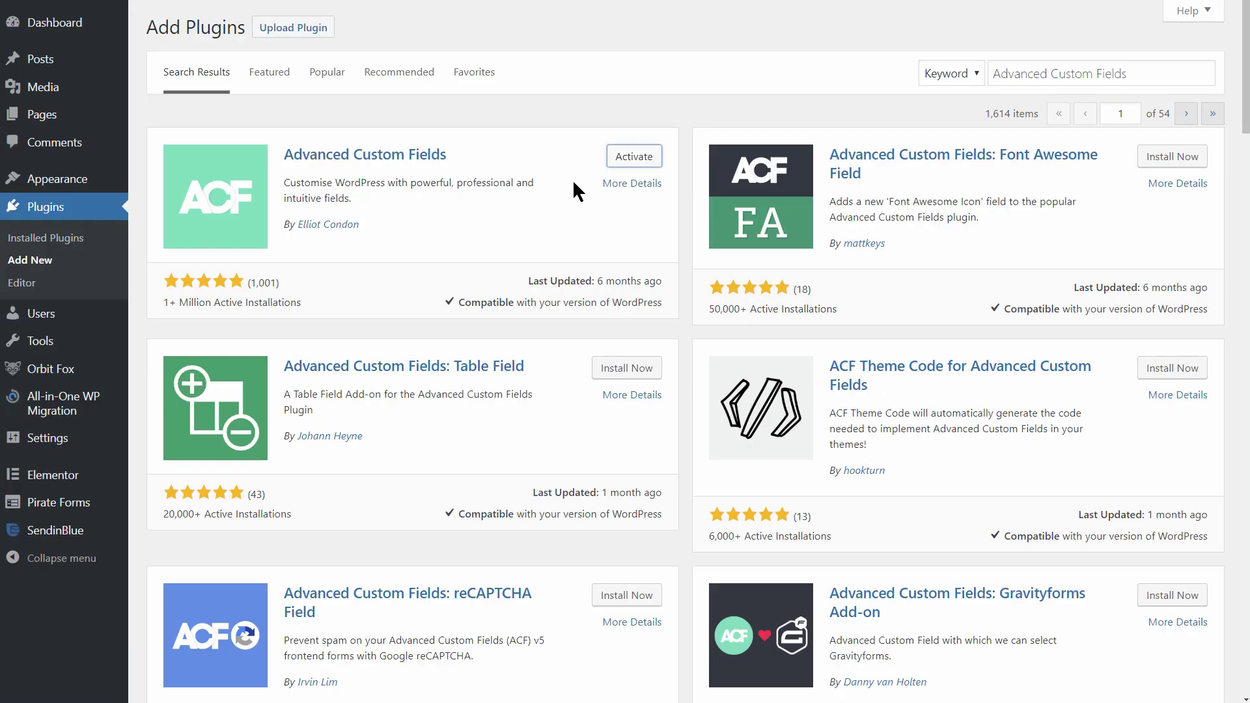
Activate ACF, then give Blog Post 3's custom image field the bridge photo and fill its custom text field
{"action": "left_click", "coordinate": [635, 156]}
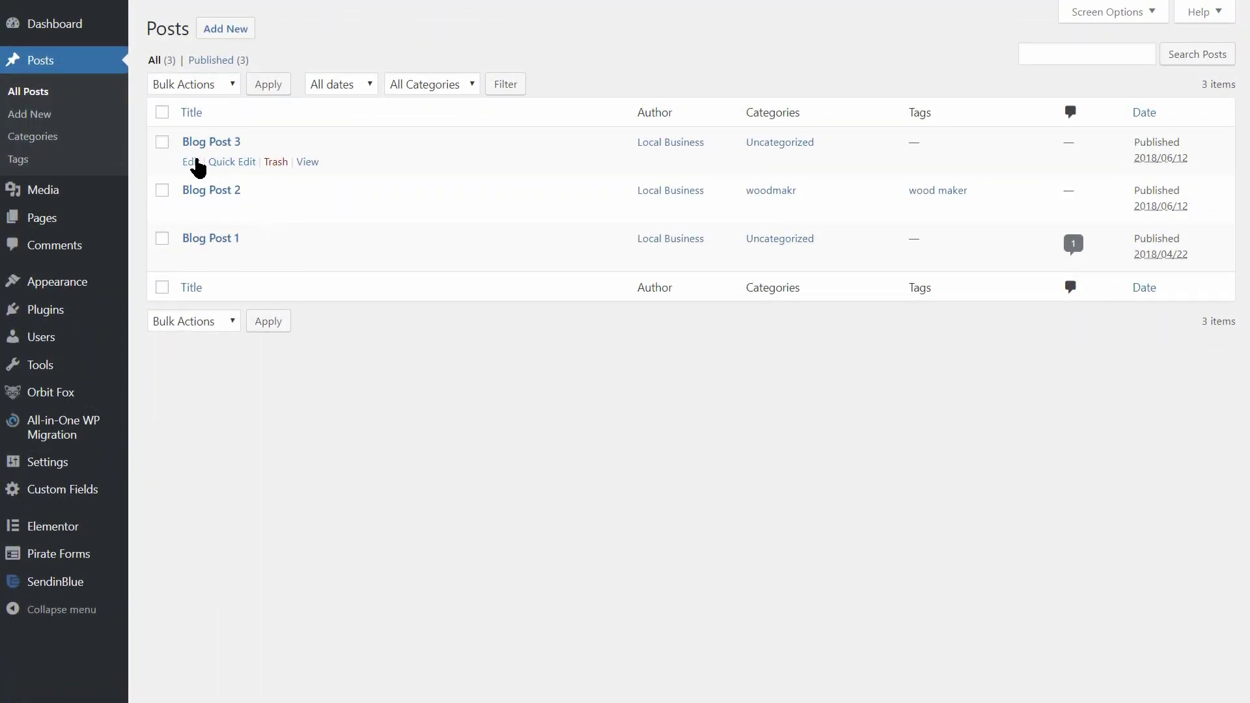
{"action": "left_click", "coordinate": [192, 162]}
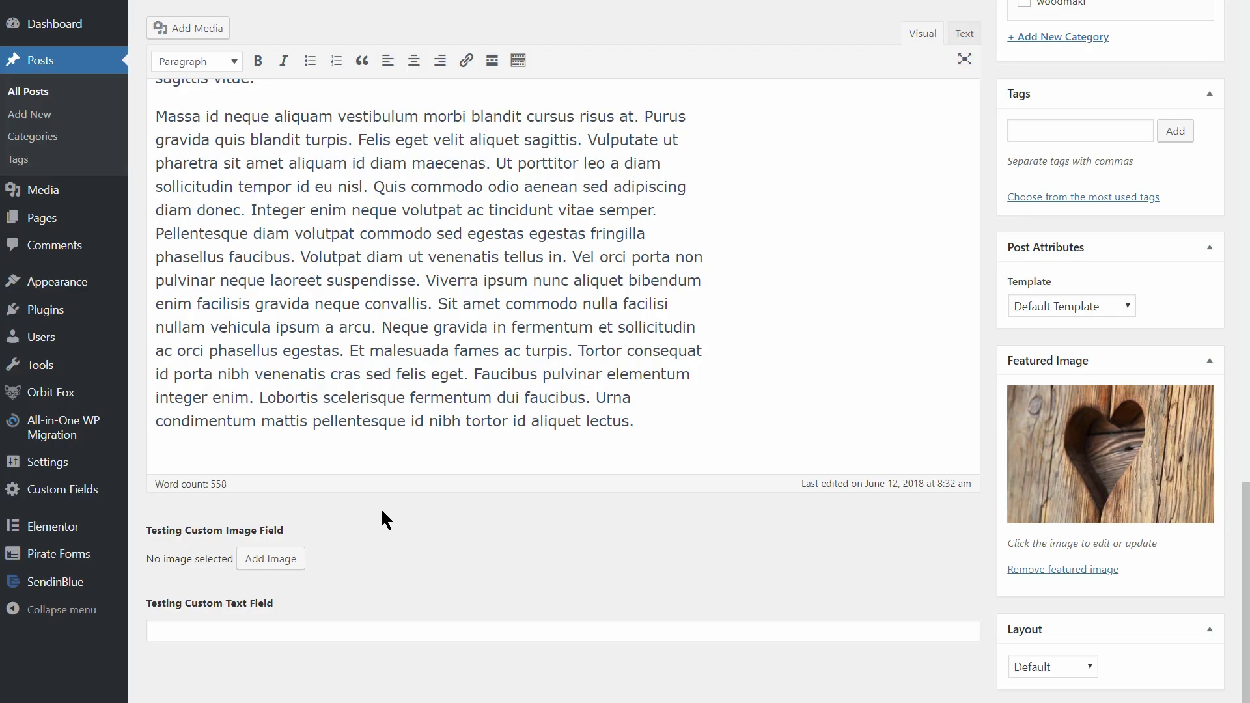
{"action": "left_click", "coordinate": [260, 556]}
{"action": "left_click", "coordinate": [538, 195]}
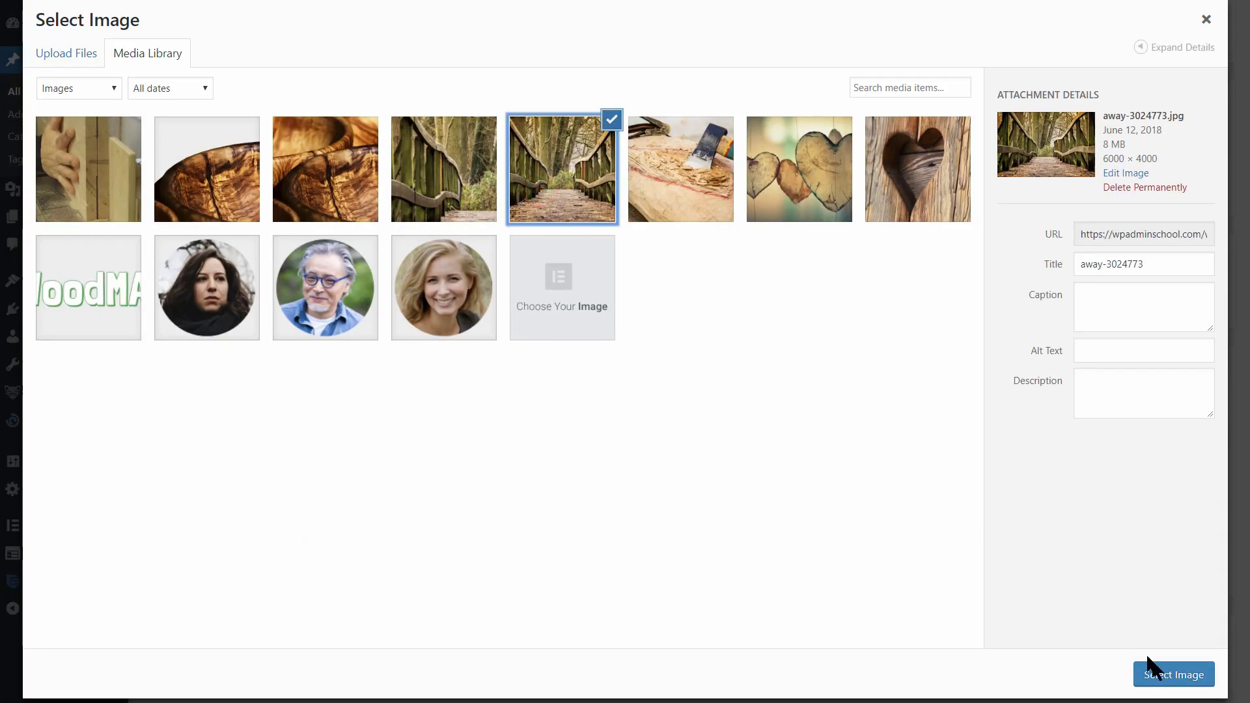
{"action": "left_click", "coordinate": [1166, 673]}
{"action": "scroll", "coordinate": [364, 606], "scroll_direction": "down", "scroll_amount": 2}
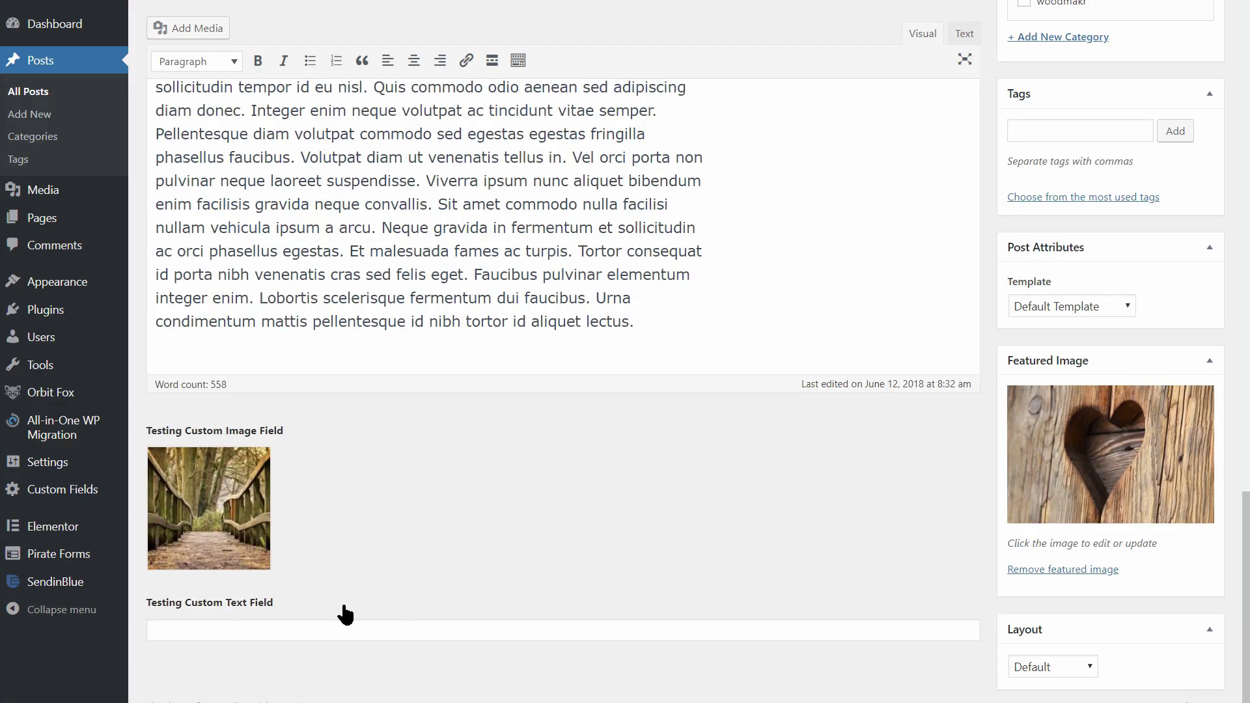
{"action": "left_click", "coordinate": [271, 634]}
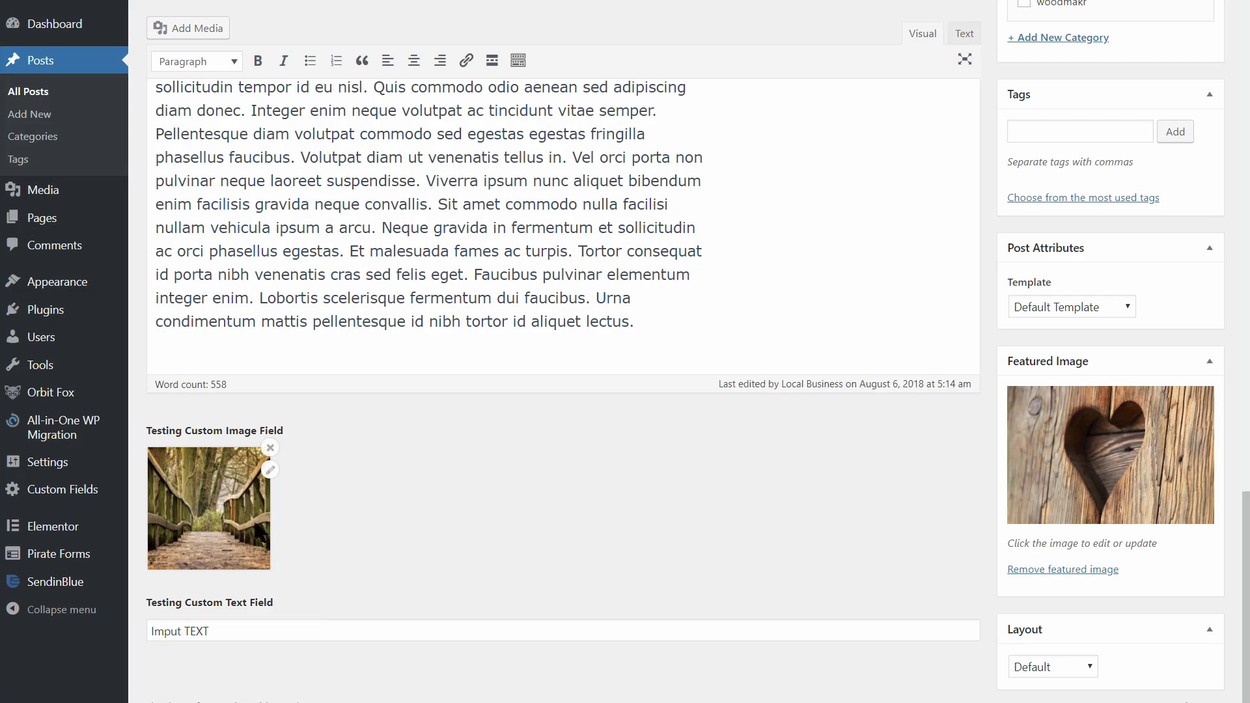
Start a new custom field group titled 'Testing Image Field'
{"action": "mouse_move", "coordinate": [78, 497]}
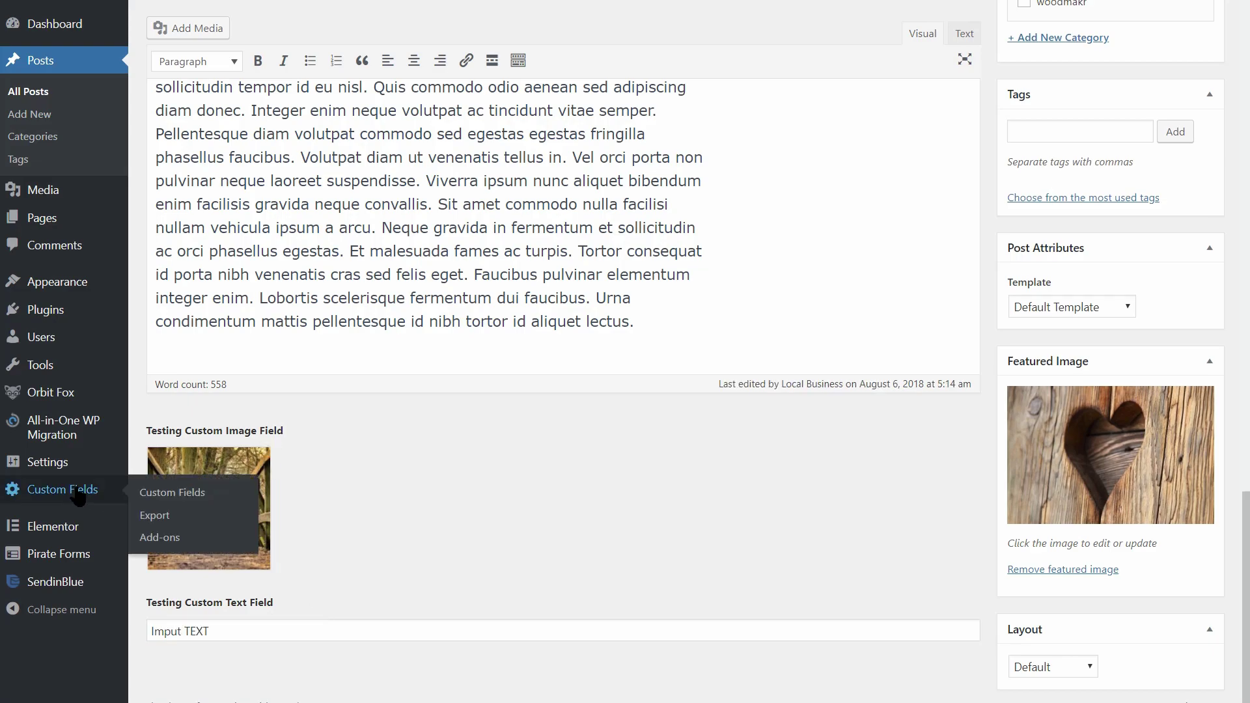
{"action": "left_click", "coordinate": [189, 494]}
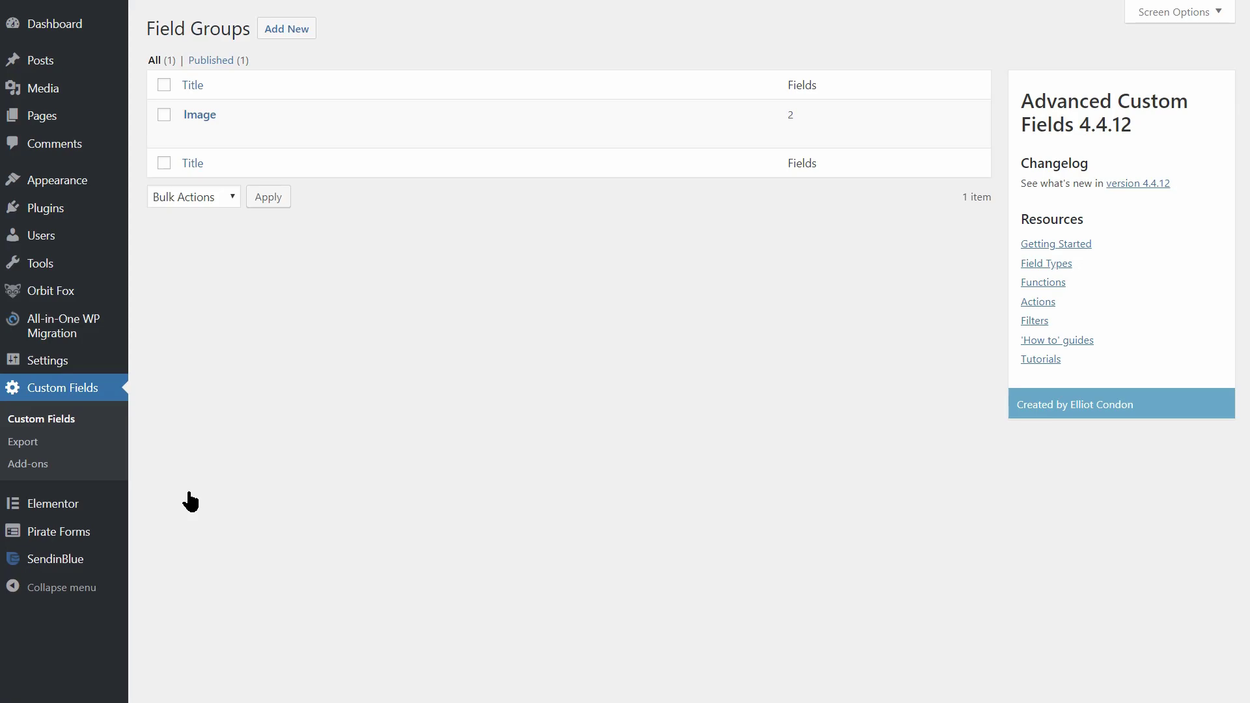
{"action": "left_click", "coordinate": [288, 29]}
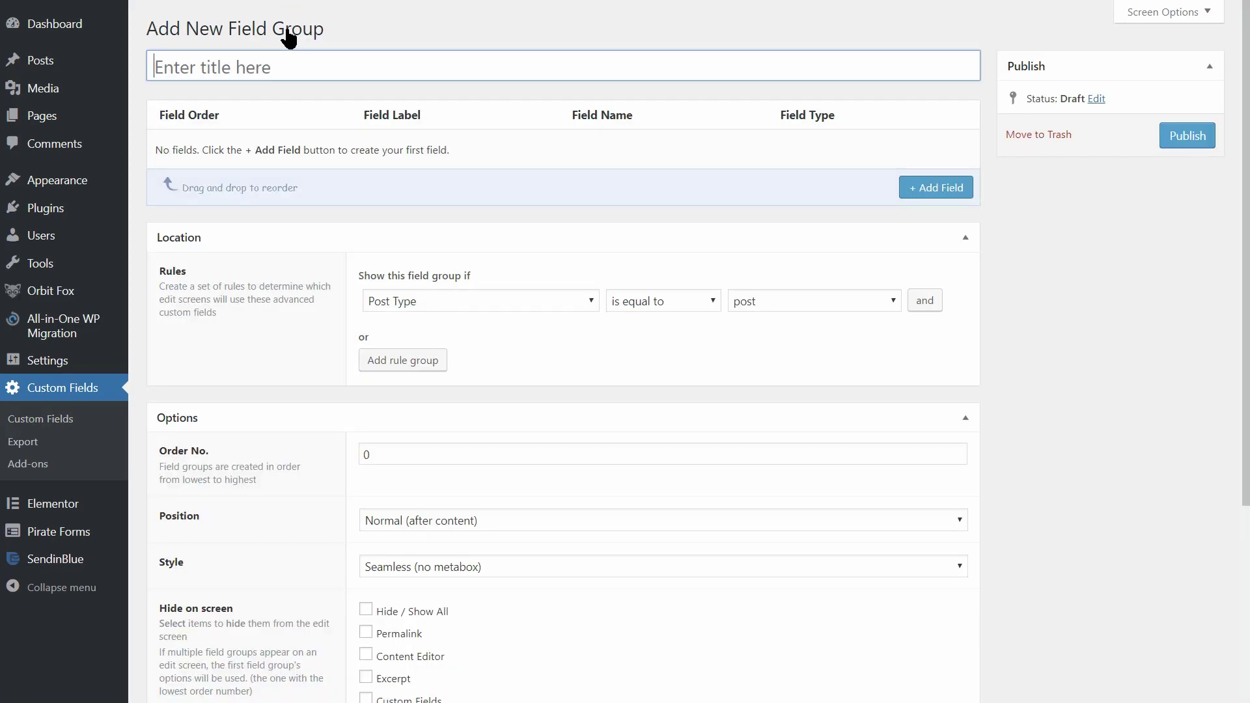
{"action": "left_click", "coordinate": [251, 67]}
{"action": "type", "text": "Testing Image Field"}
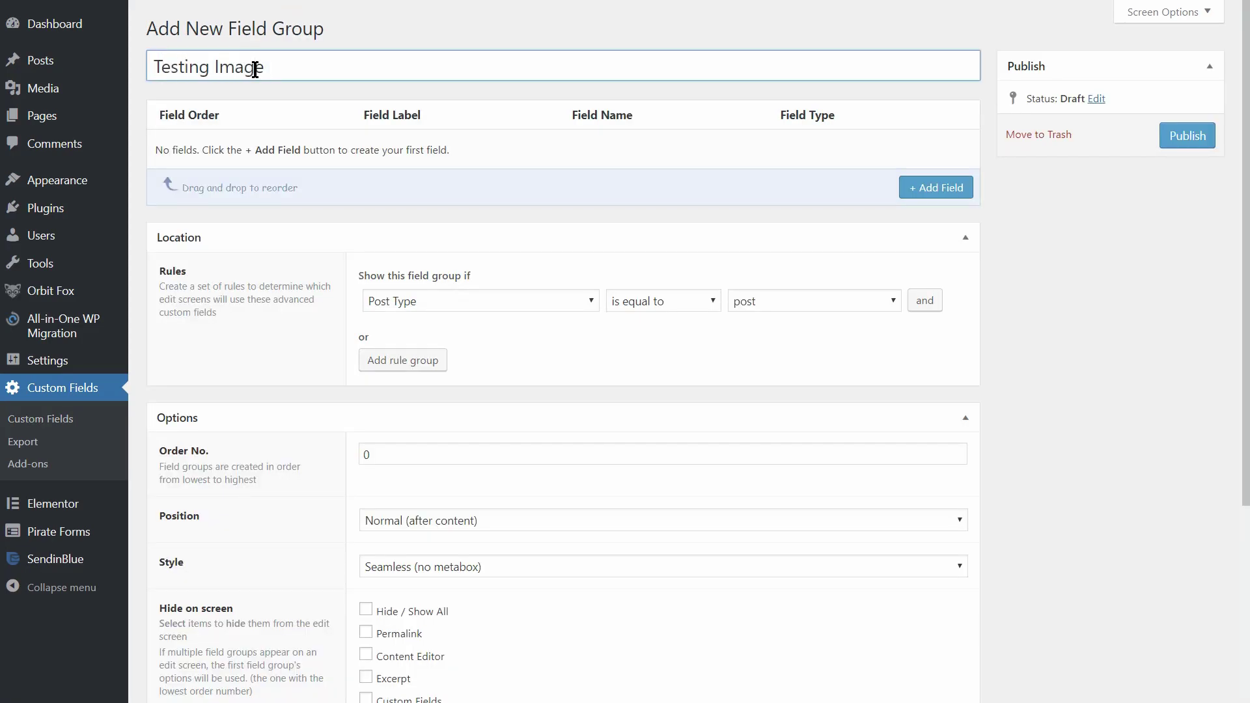
Add a field and browse the Field Type and Location options, keeping Post Type
{"action": "left_click", "coordinate": [921, 190]}
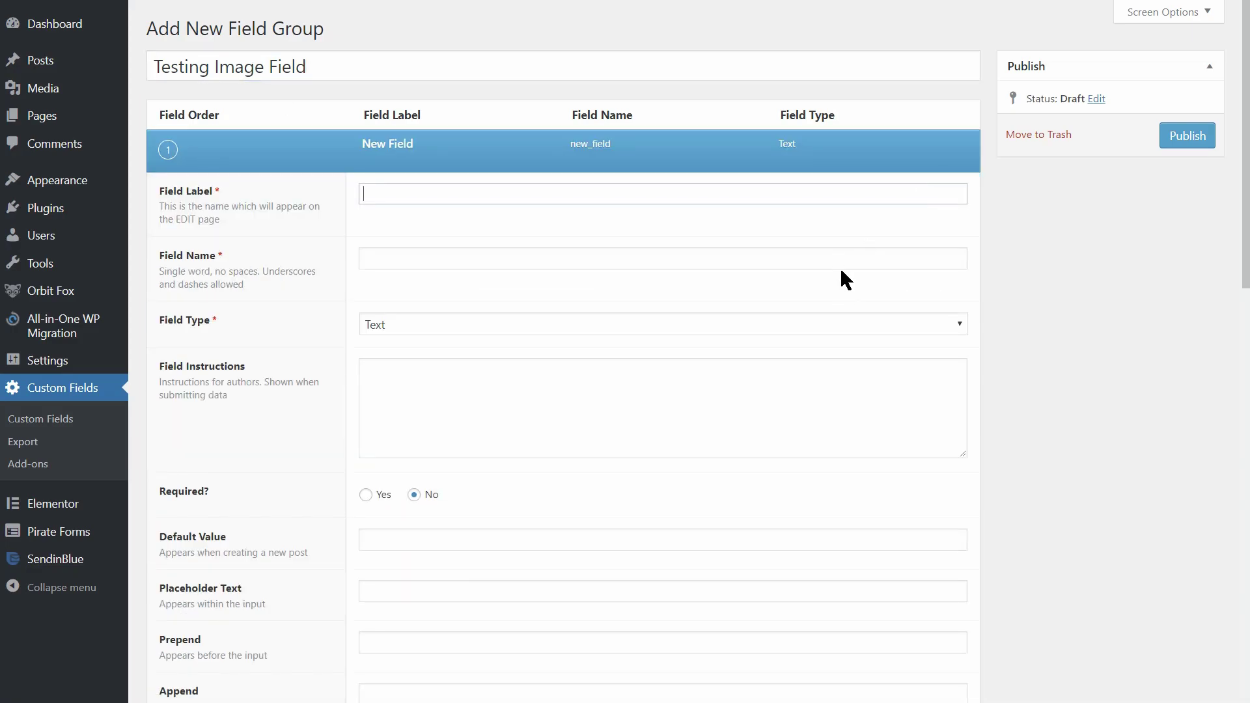
{"action": "scroll", "coordinate": [826, 284], "scroll_direction": "down", "scroll_amount": 3}
{"action": "left_click", "coordinate": [732, 106]}
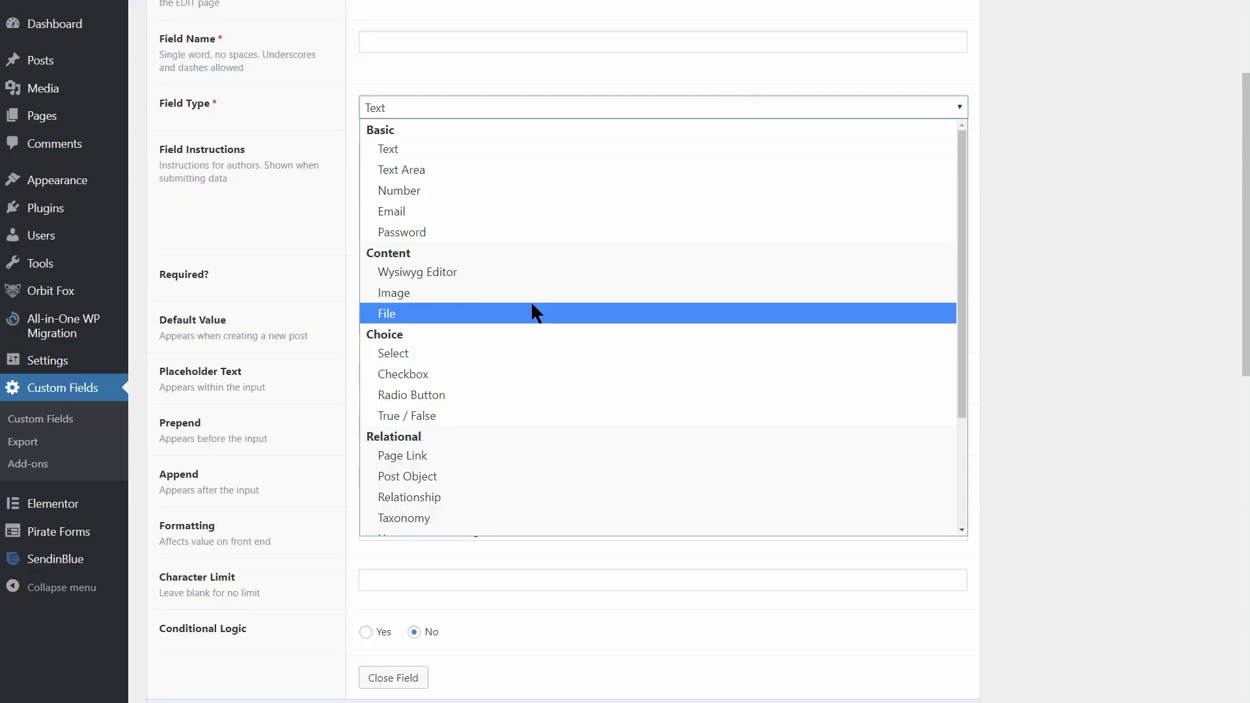
{"action": "scroll", "coordinate": [530, 296], "scroll_direction": "down", "scroll_amount": 2}
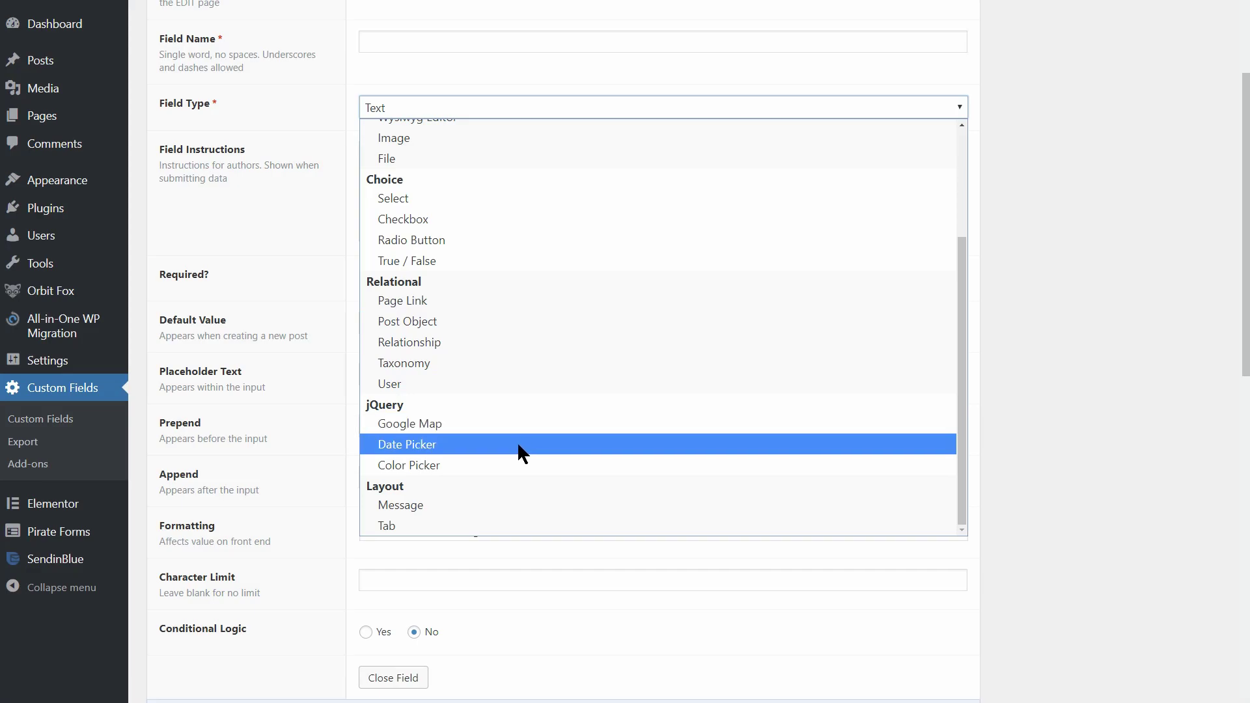
{"action": "scroll", "coordinate": [508, 416], "scroll_direction": "up", "scroll_amount": 3}
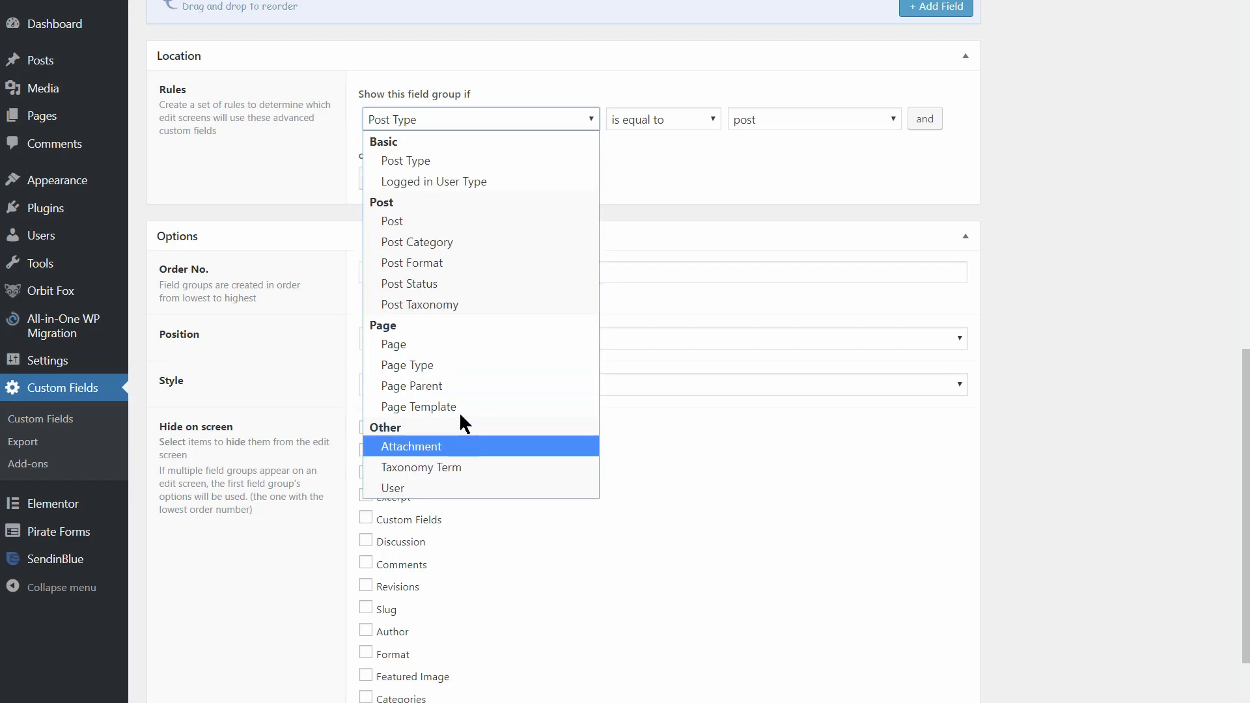
{"action": "left_click", "coordinate": [592, 123]}
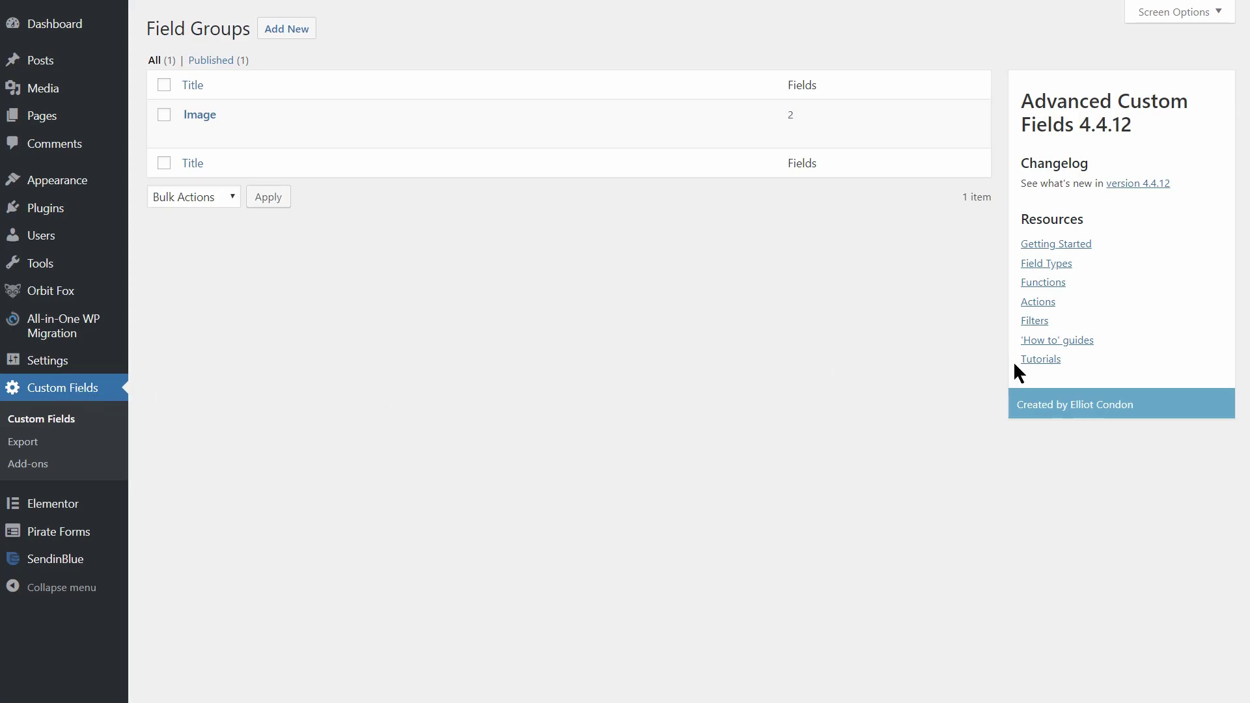
Open the ACF tutorials documentation and scroll through its topic sections
{"action": "left_click", "coordinate": [1050, 362]}
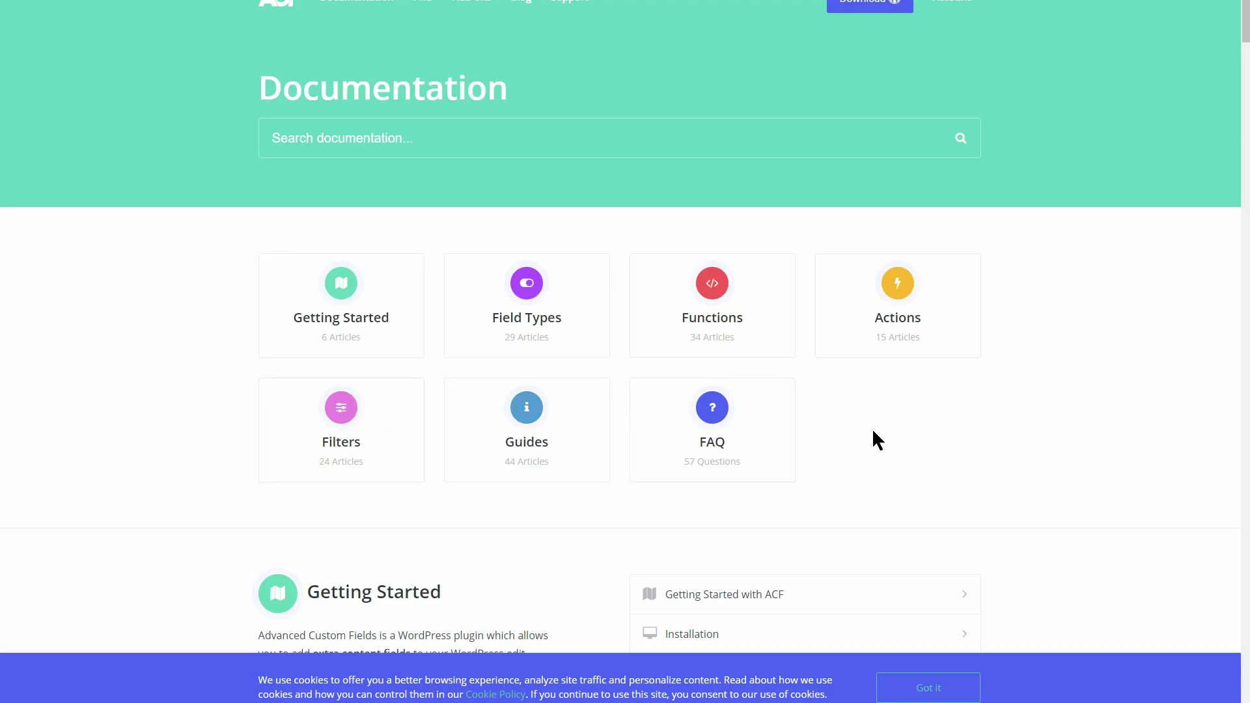
{"action": "scroll", "coordinate": [874, 439], "scroll_direction": "down", "scroll_amount": 5}
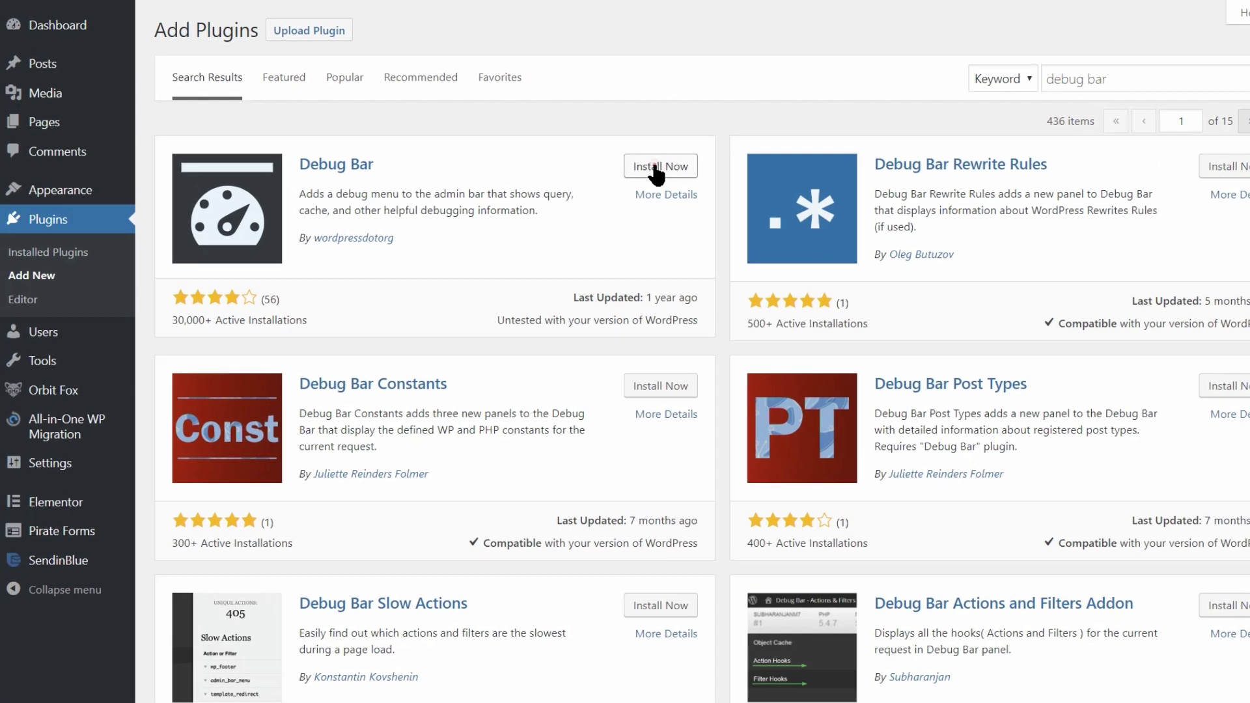
Install and activate Debug Bar, then view its Object Cache details from the admin bar
{"action": "left_click", "coordinate": [625, 158]}
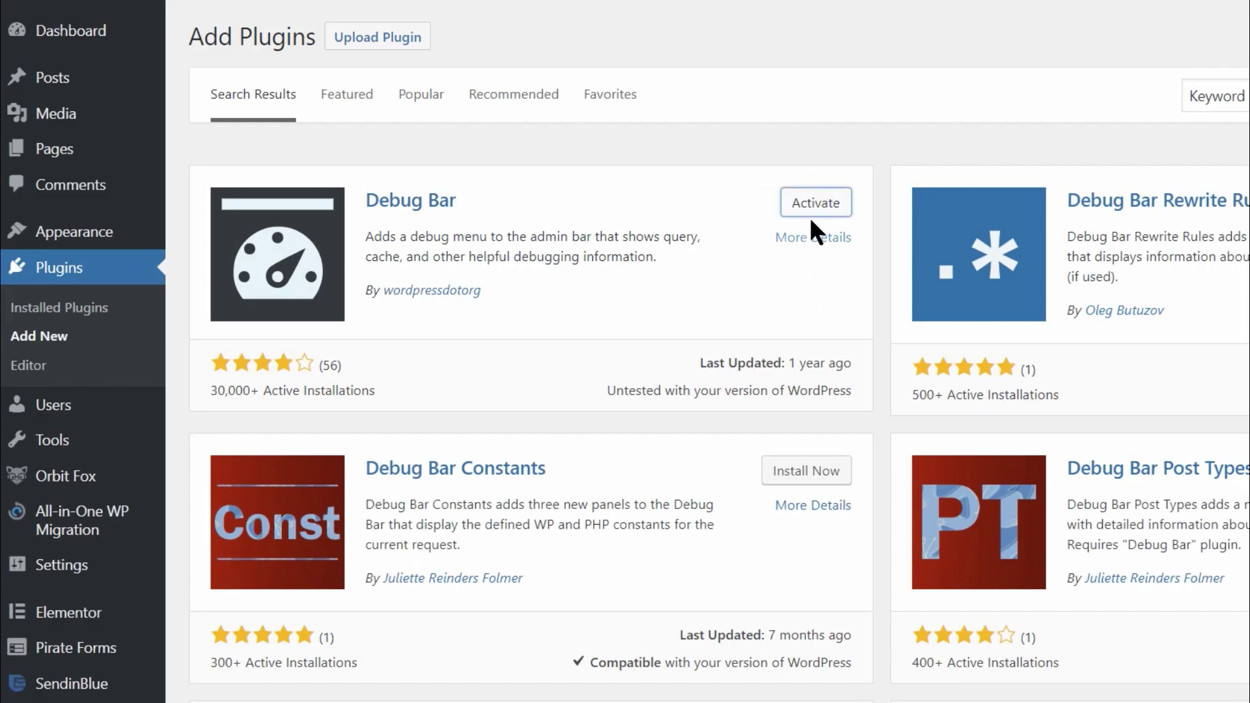
{"action": "left_click", "coordinate": [815, 202]}
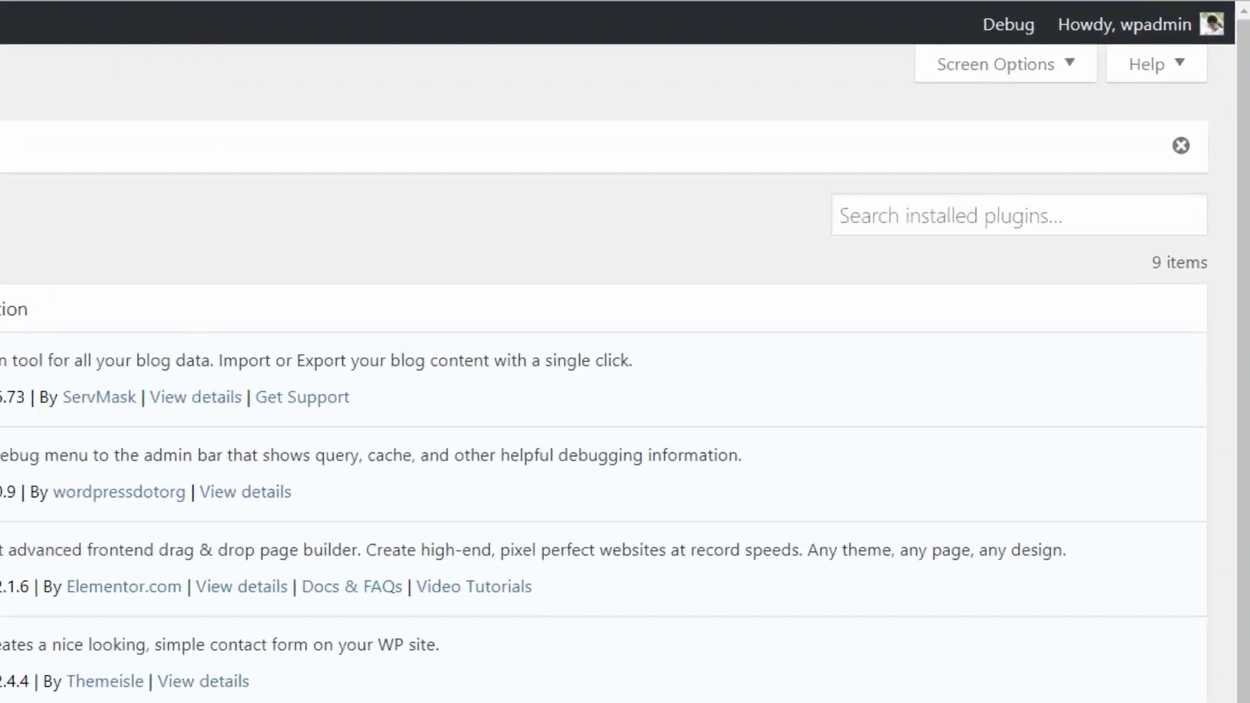
{"action": "mouse_move", "coordinate": [966, 46]}
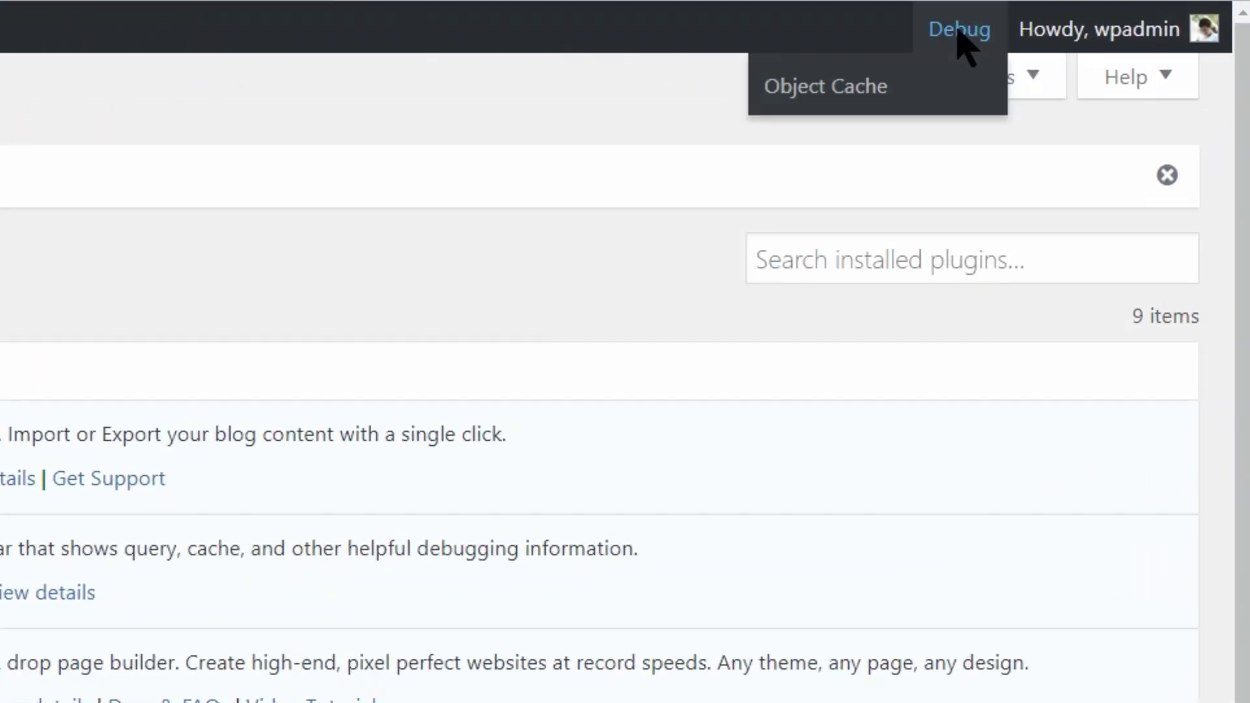
{"action": "left_click", "coordinate": [855, 95]}
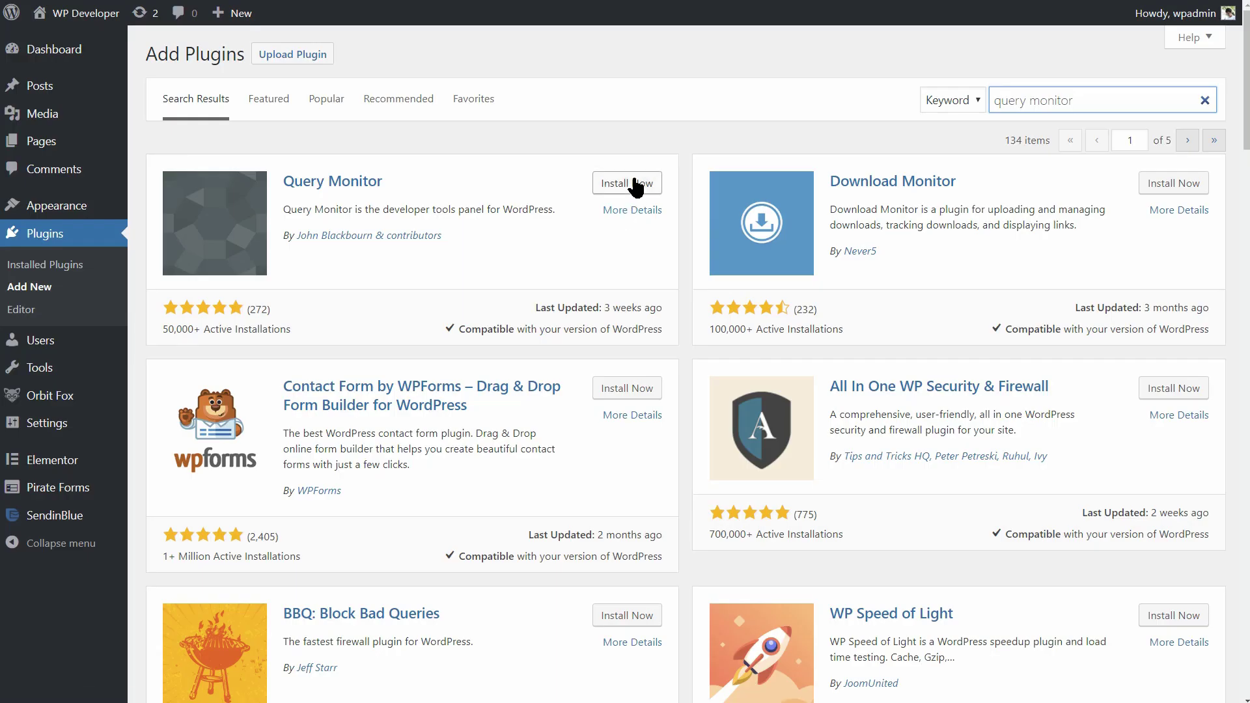
Install and activate Query Monitor, then view its Queries and Overview panels
{"action": "left_click", "coordinate": [633, 185]}
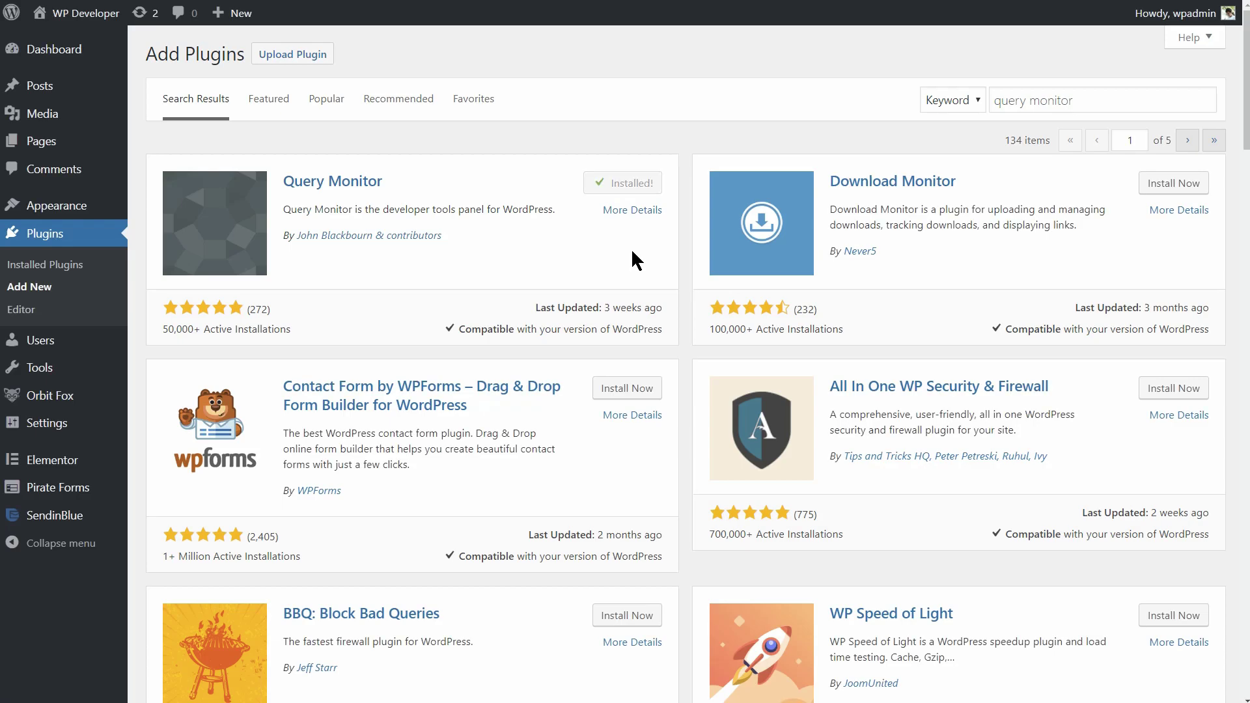
{"action": "left_click", "coordinate": [630, 186]}
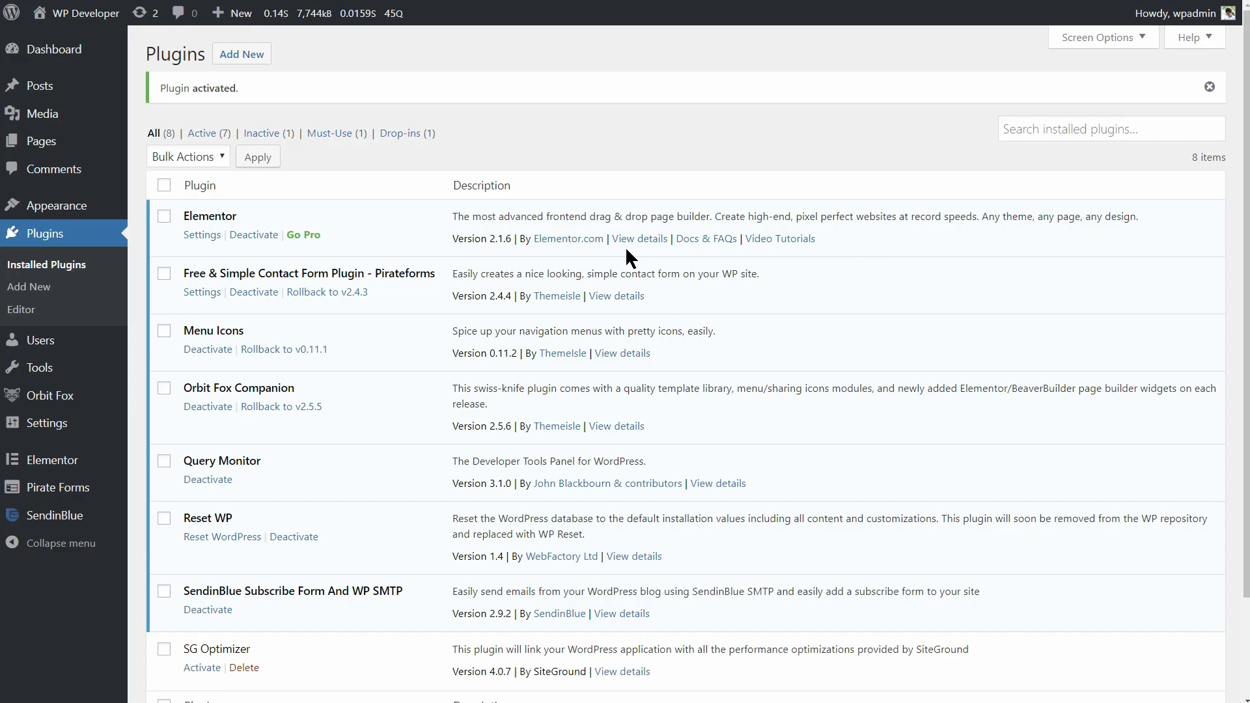
{"action": "mouse_move", "coordinate": [269, 15]}
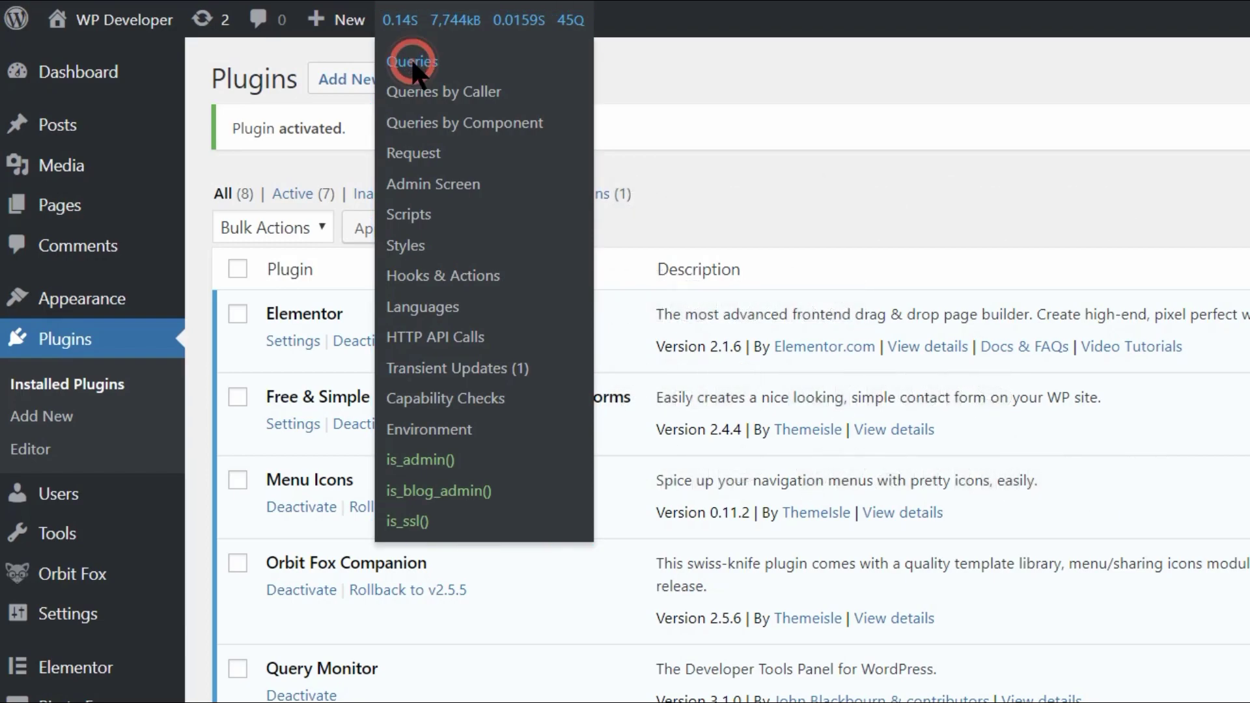
{"action": "left_click", "coordinate": [411, 63]}
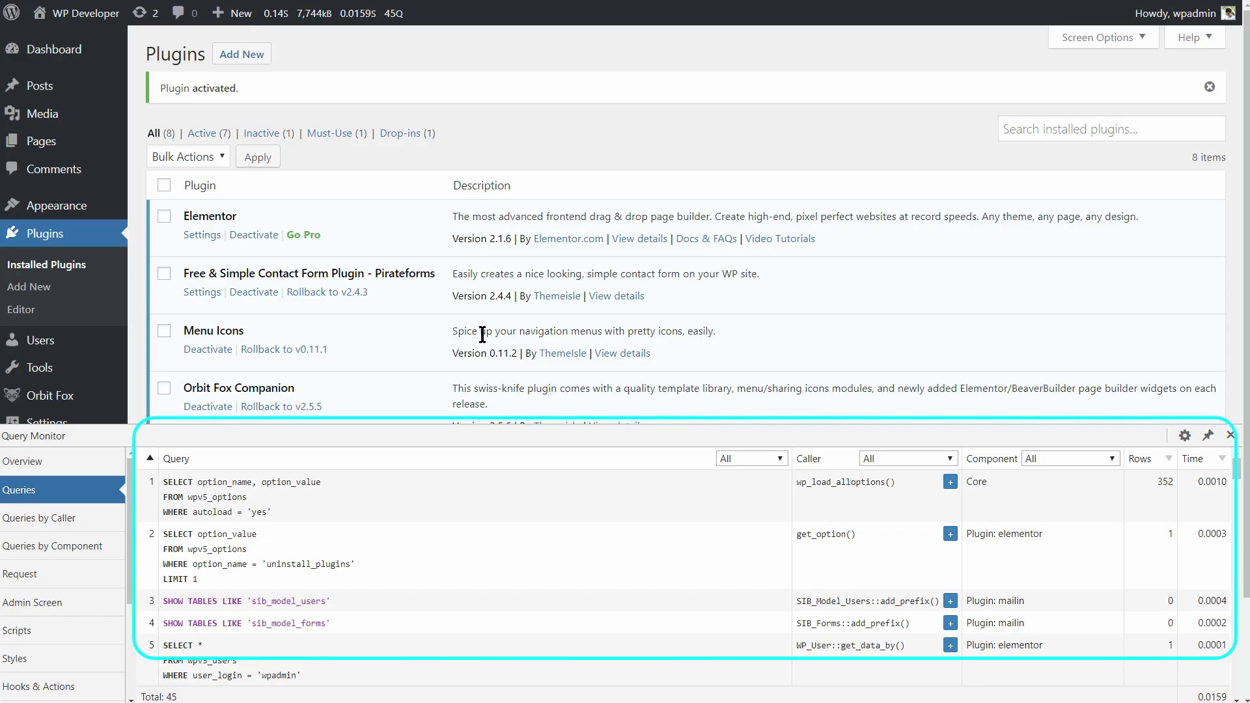
{"action": "left_click", "coordinate": [62, 469]}
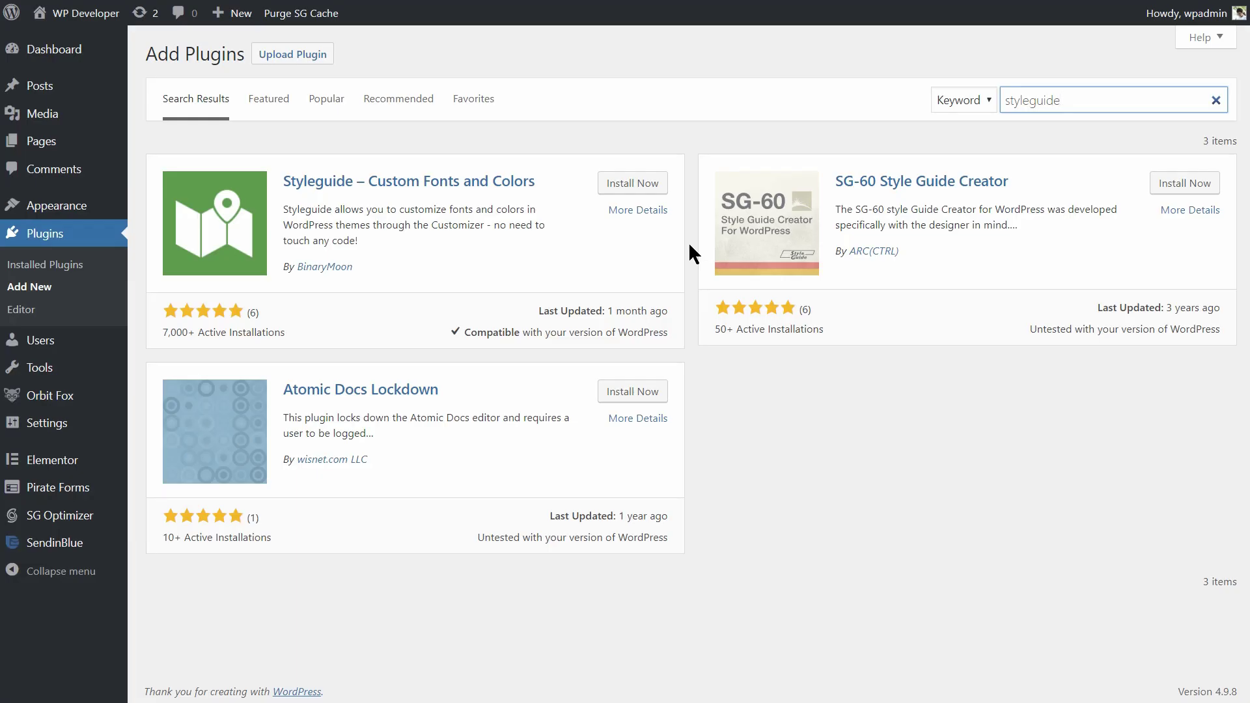
Install Styleguide – Custom Fonts and Colors from the 'styleguide' results and activate it
{"action": "left_click", "coordinate": [635, 185]}
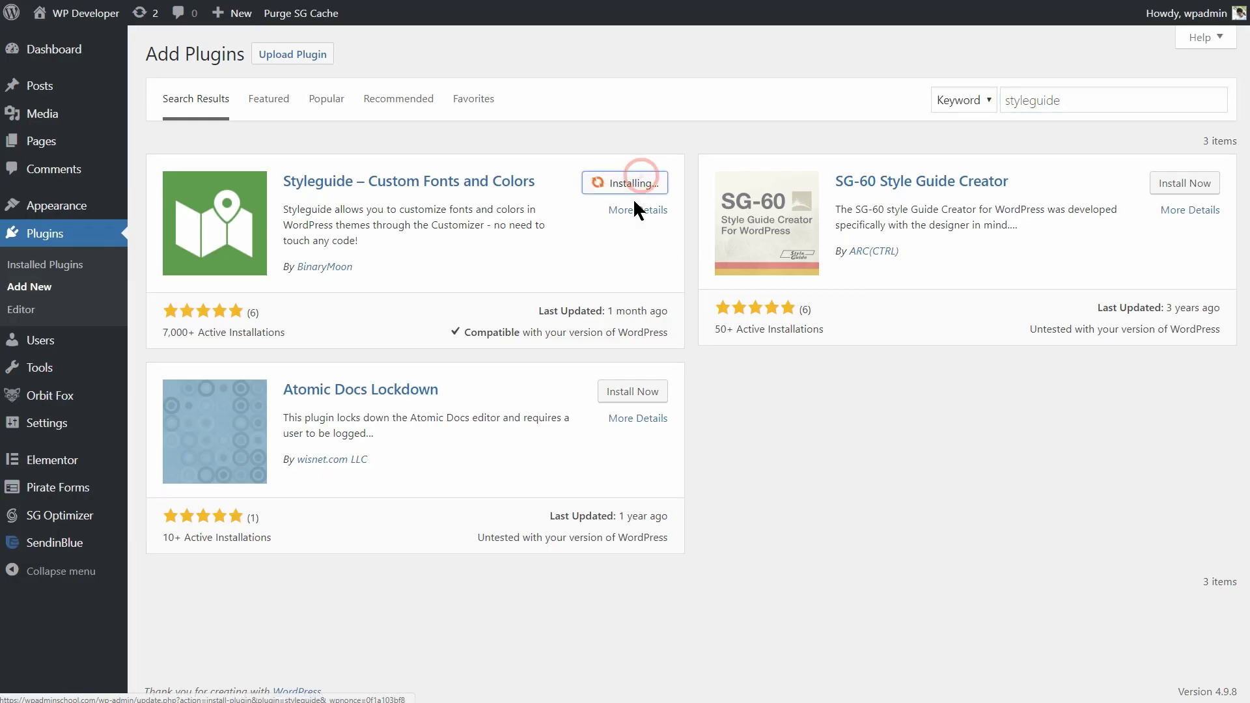
{"action": "left_click", "coordinate": [637, 186]}
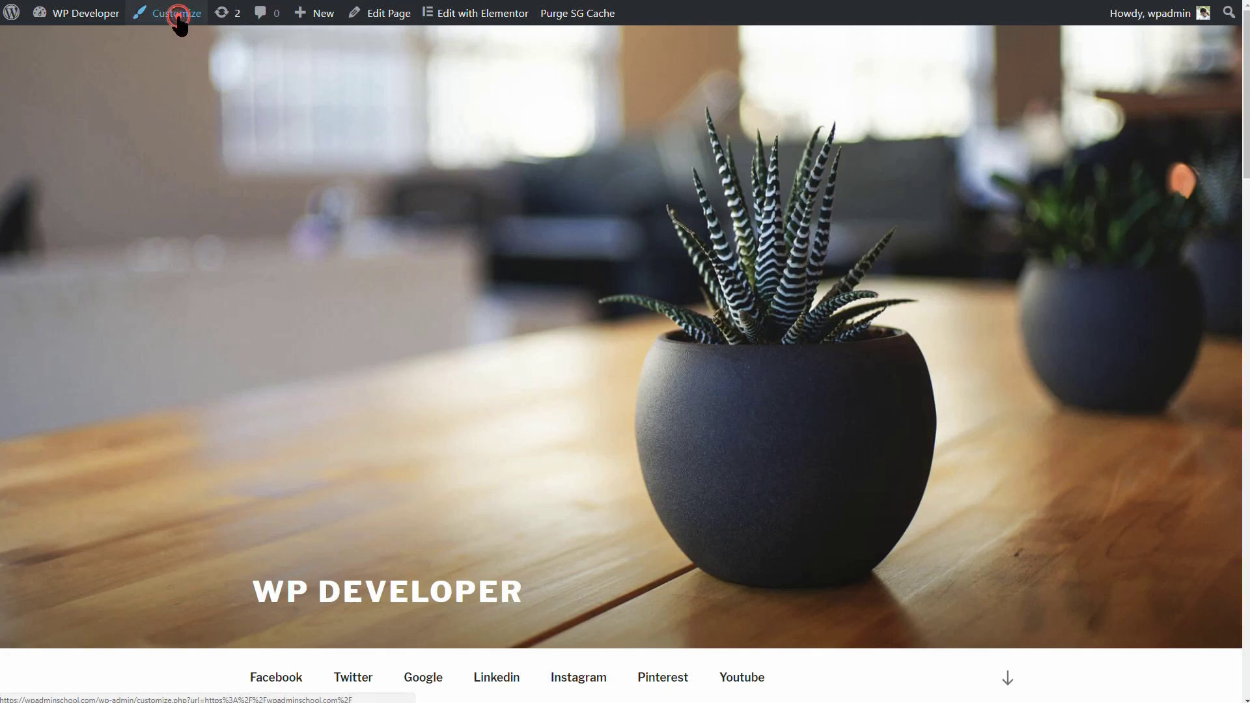
In the Customizer's Colors & Fonts section, set header font Poiret One and body font Lobster
{"action": "left_click", "coordinate": [181, 22]}
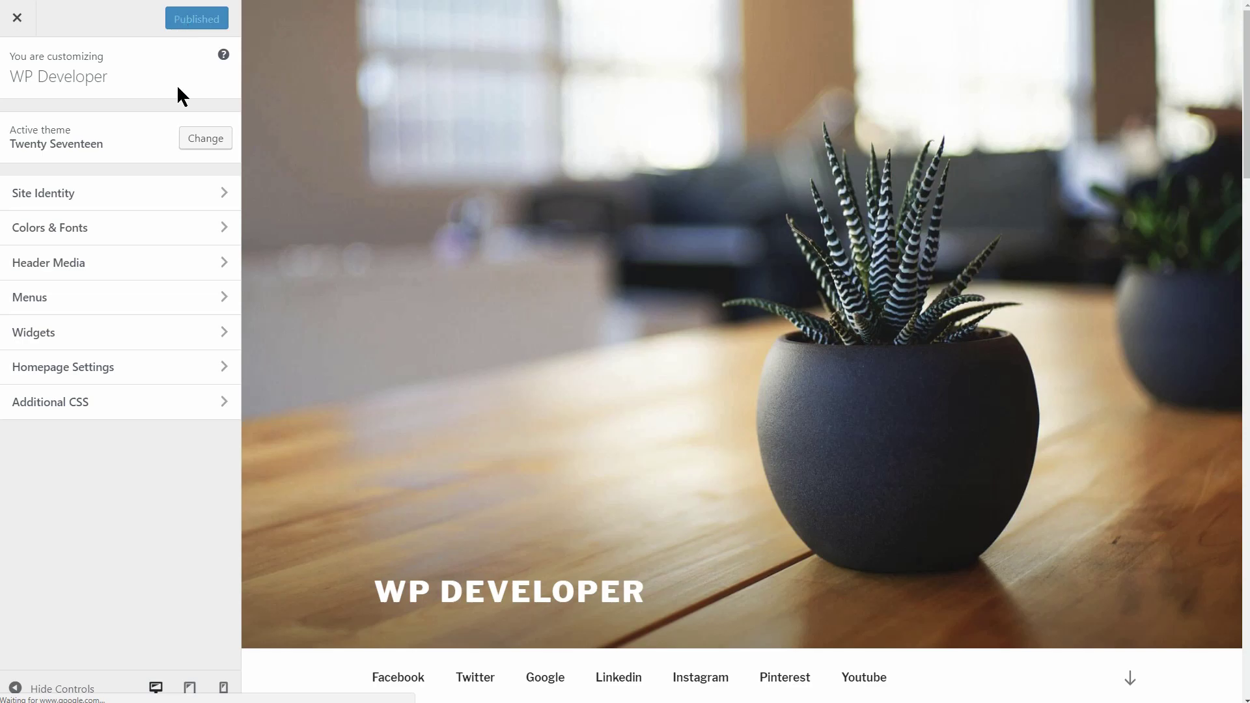
{"action": "left_click", "coordinate": [181, 233]}
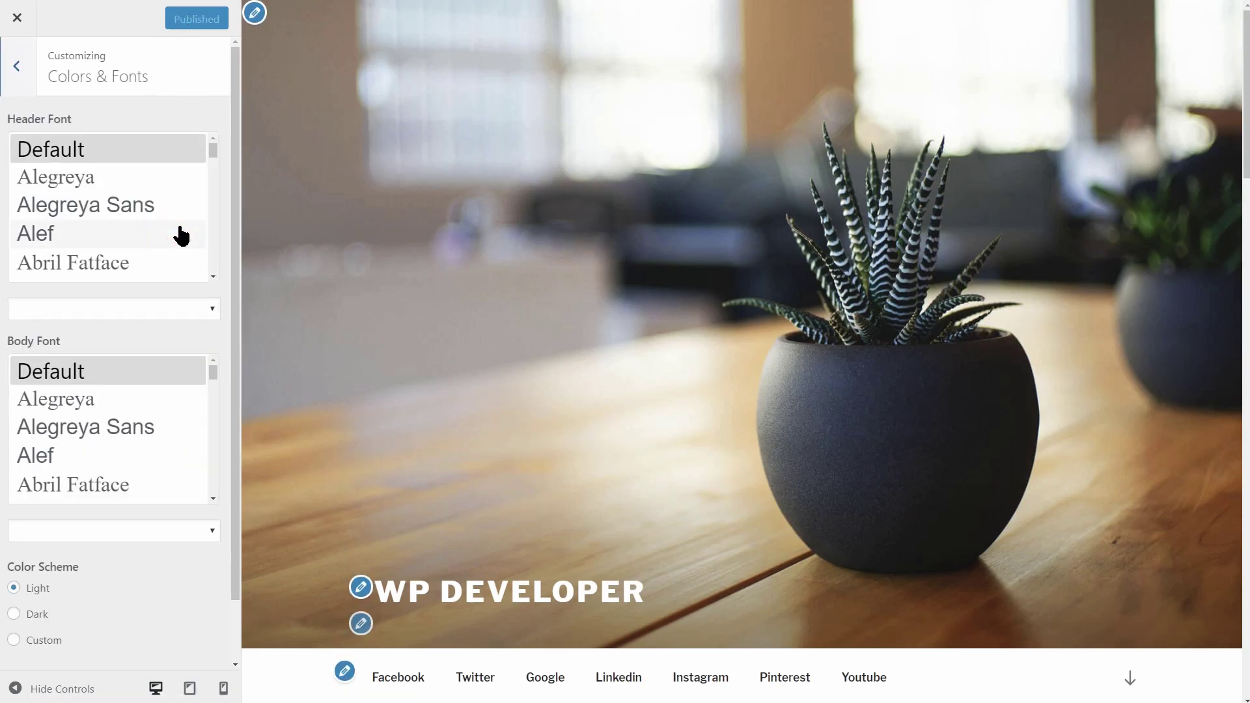
{"action": "scroll", "coordinate": [174, 232], "scroll_direction": "down", "scroll_amount": 10}
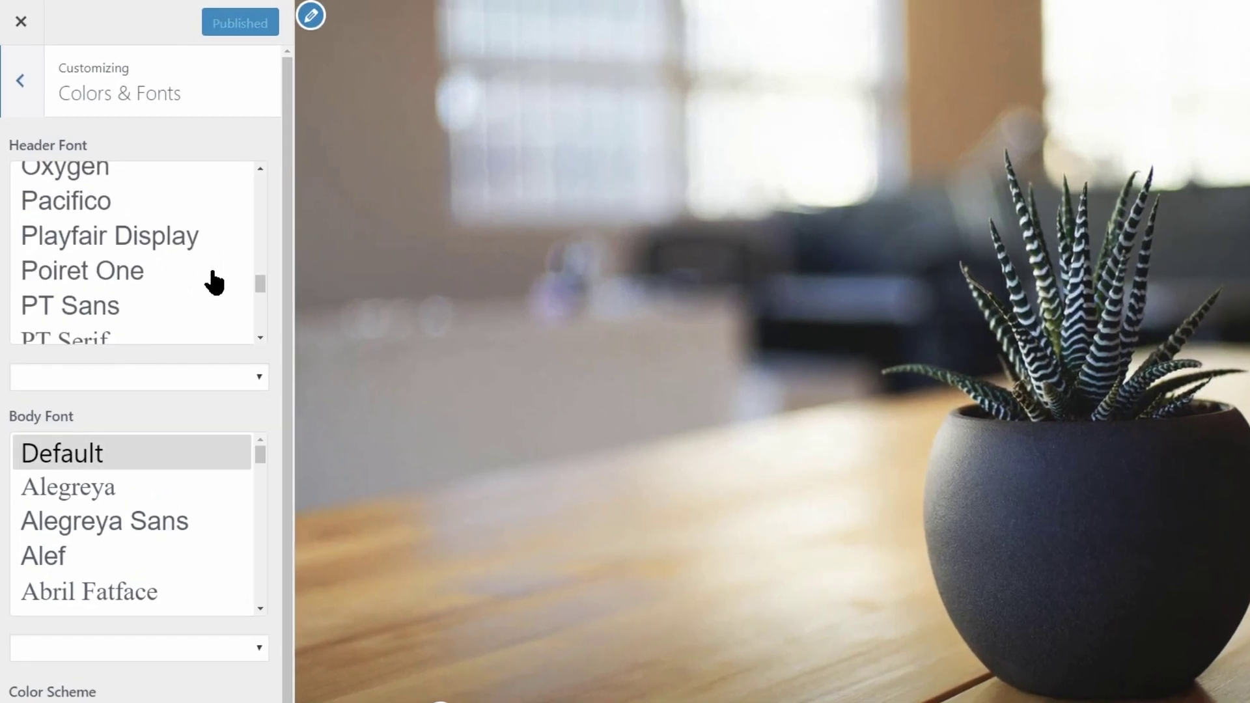
{"action": "left_click", "coordinate": [136, 276]}
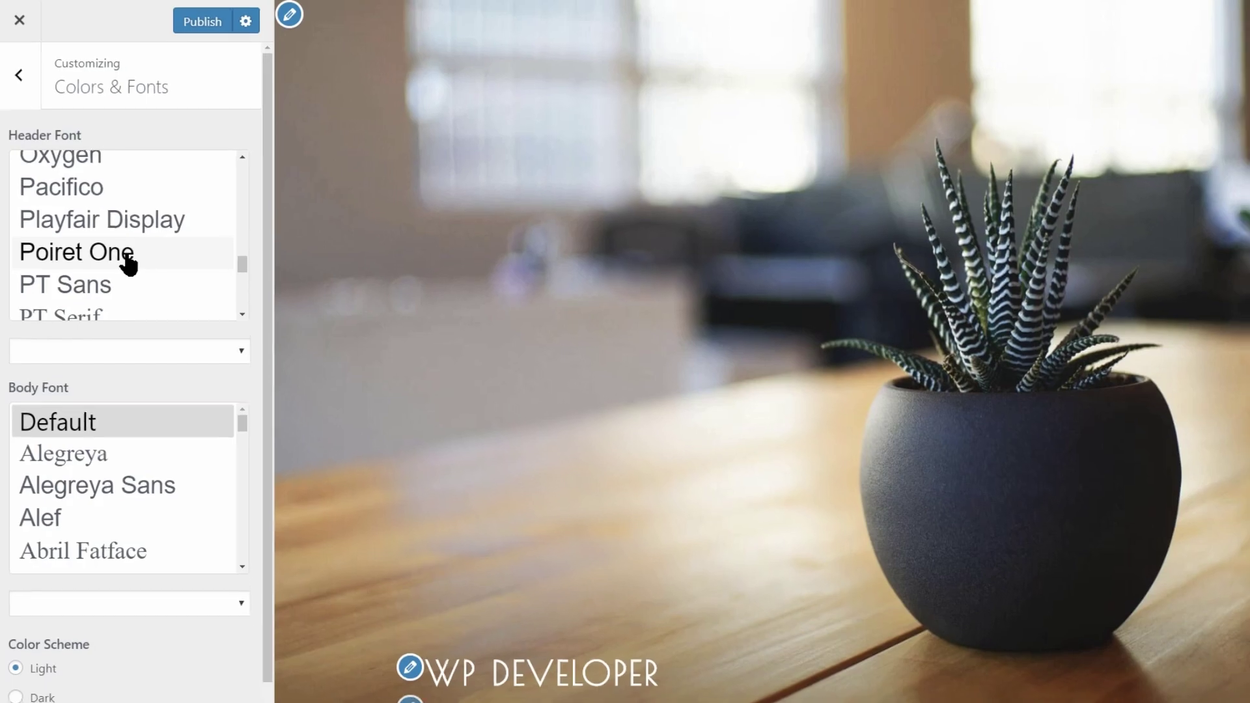
{"action": "scroll", "coordinate": [157, 319], "scroll_direction": "down", "scroll_amount": 2}
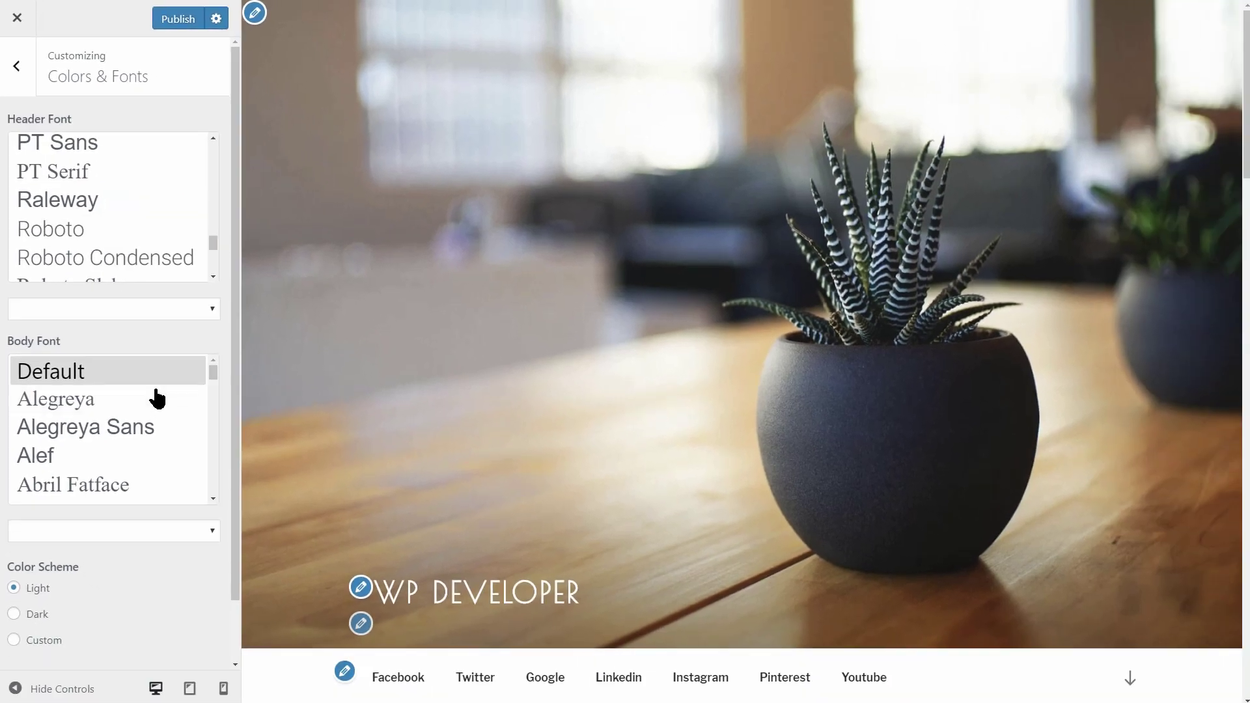
{"action": "scroll", "coordinate": [215, 563], "scroll_direction": "down", "scroll_amount": 5}
{"action": "scroll", "coordinate": [156, 409], "scroll_direction": "down", "scroll_amount": 2}
{"action": "left_click", "coordinate": [121, 402]}
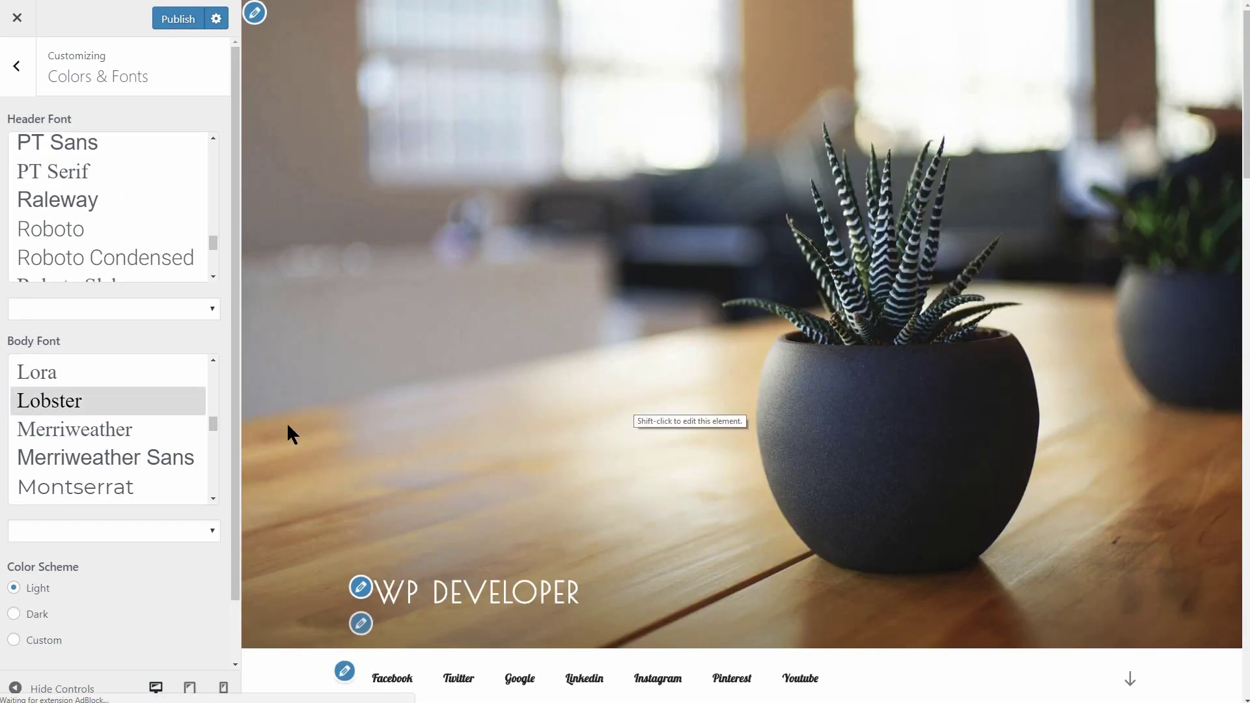
{"action": "scroll", "coordinate": [174, 572], "scroll_direction": "down", "scroll_amount": 1}
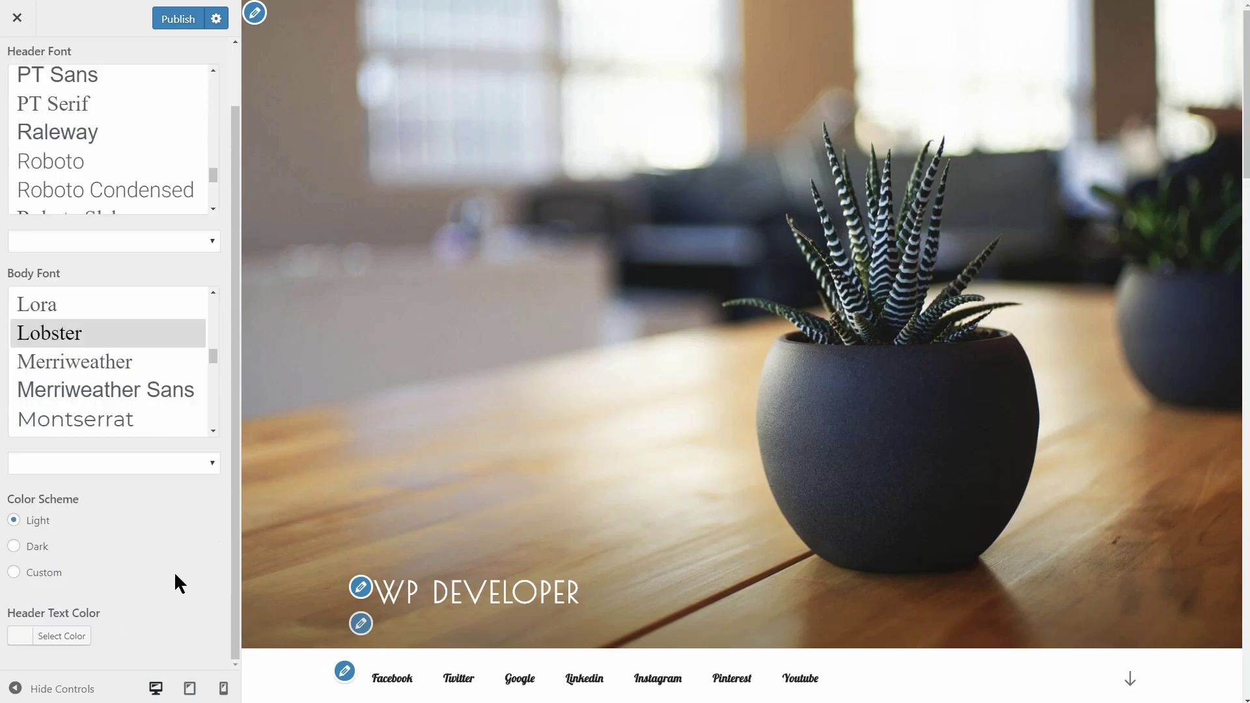
Switch the colour scheme to Dark, then Custom, and open the header text colour picker
{"action": "left_click", "coordinate": [13, 546]}
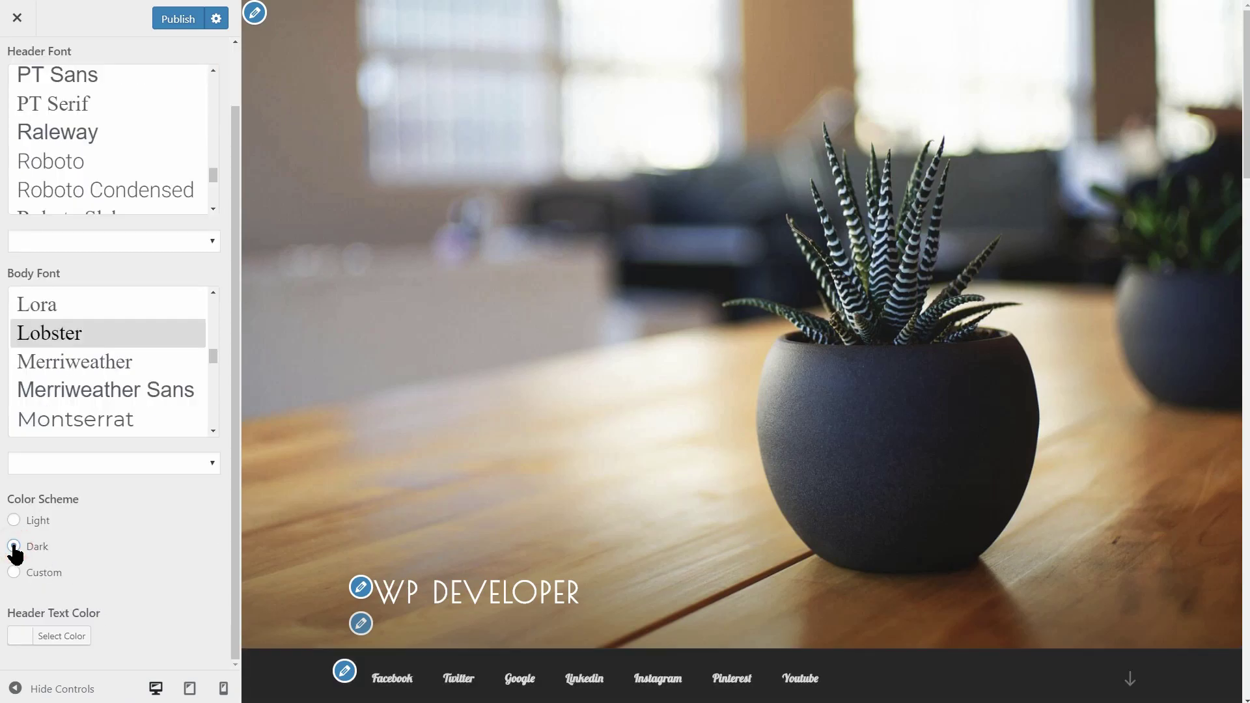
{"action": "left_click", "coordinate": [14, 572]}
{"action": "left_click_drag", "start_coordinate": [152, 616], "coordinate": [71, 617]}
{"action": "scroll", "coordinate": [164, 594], "scroll_direction": "down", "scroll_amount": 1}
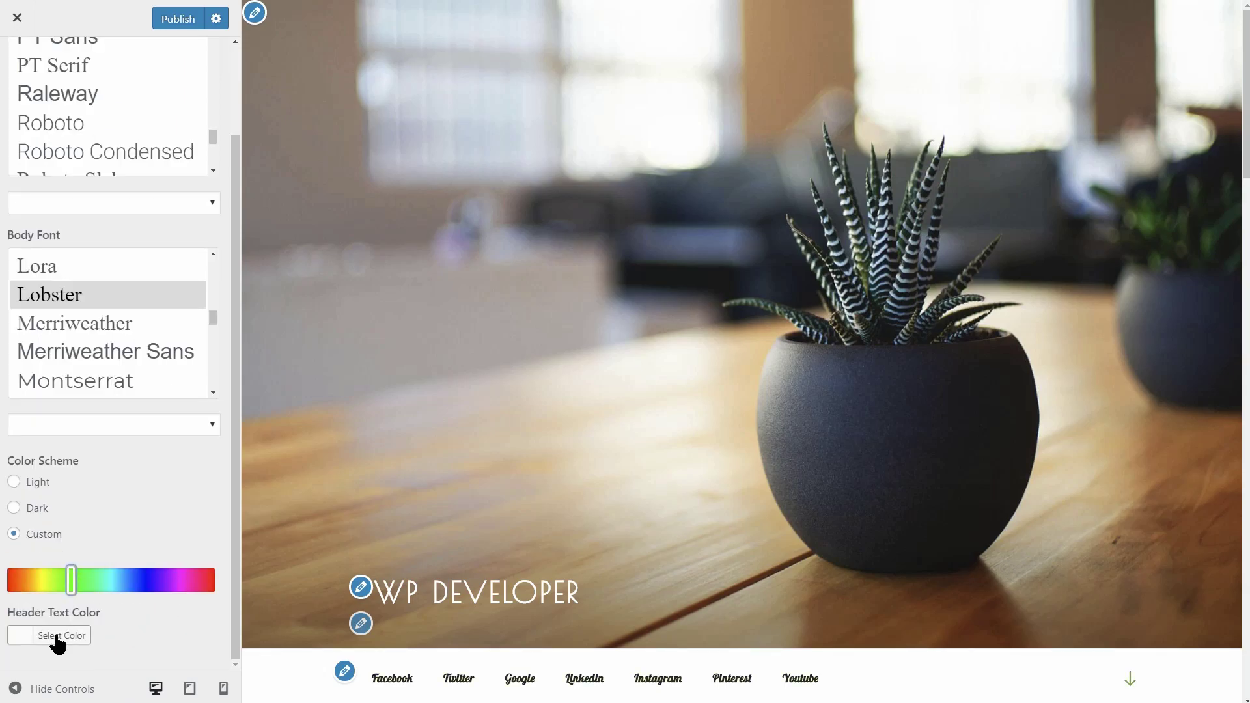
{"action": "left_click", "coordinate": [59, 636]}
{"action": "scroll", "coordinate": [131, 619], "scroll_direction": "down", "scroll_amount": 3}
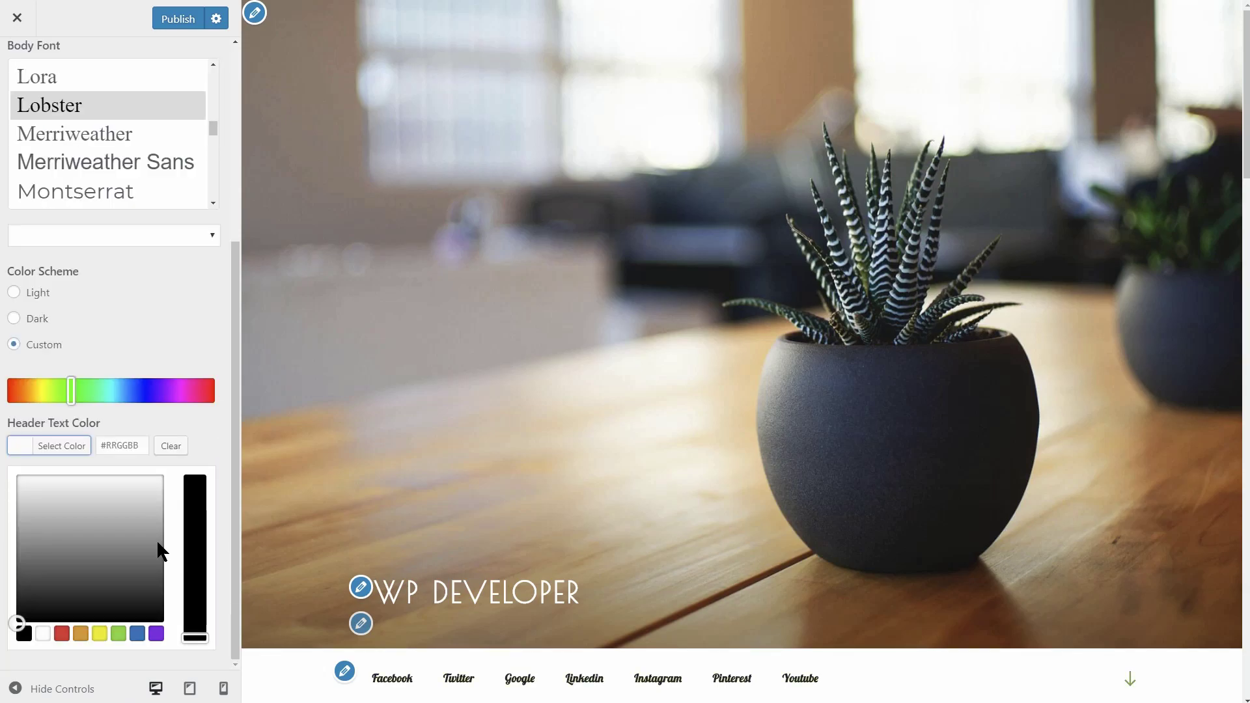
Re-select the Custom scheme and try header text colours, settling on yellow for the site title
{"action": "left_click", "coordinate": [14, 292]}
{"action": "left_click", "coordinate": [13, 546]}
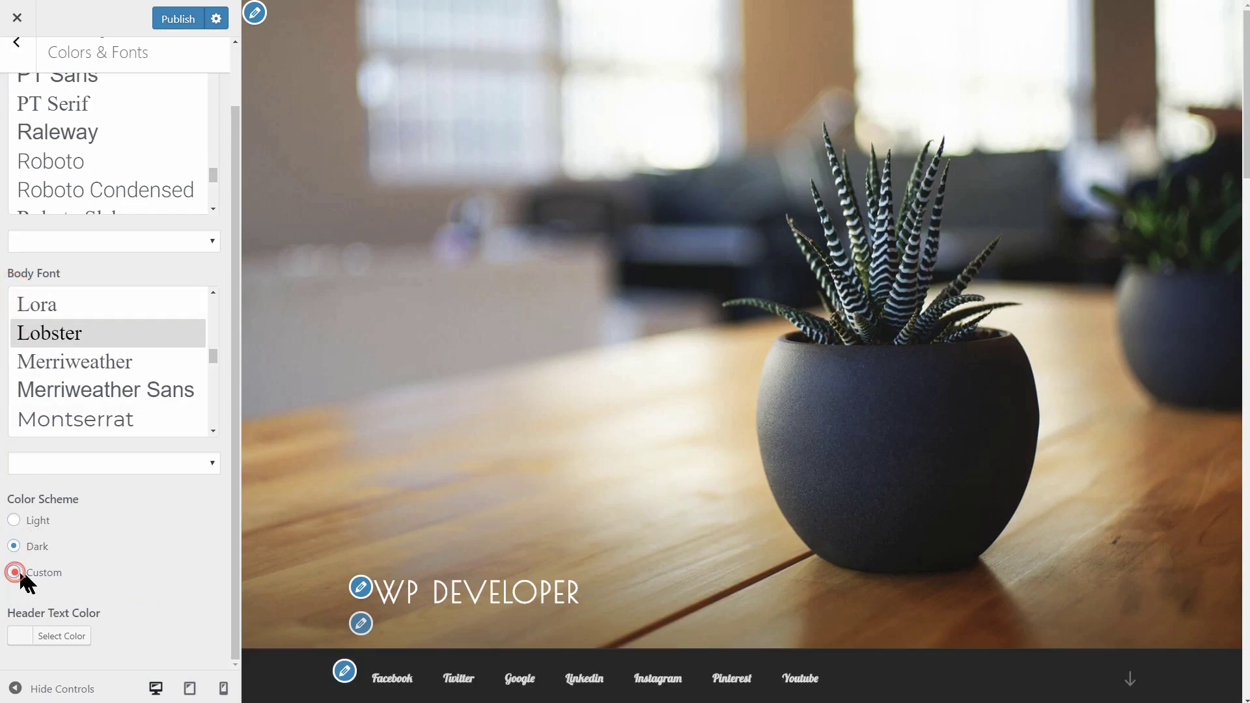
{"action": "left_click", "coordinate": [14, 573]}
{"action": "left_click", "coordinate": [61, 637]}
{"action": "scroll", "coordinate": [153, 583], "scroll_direction": "down", "scroll_amount": 4}
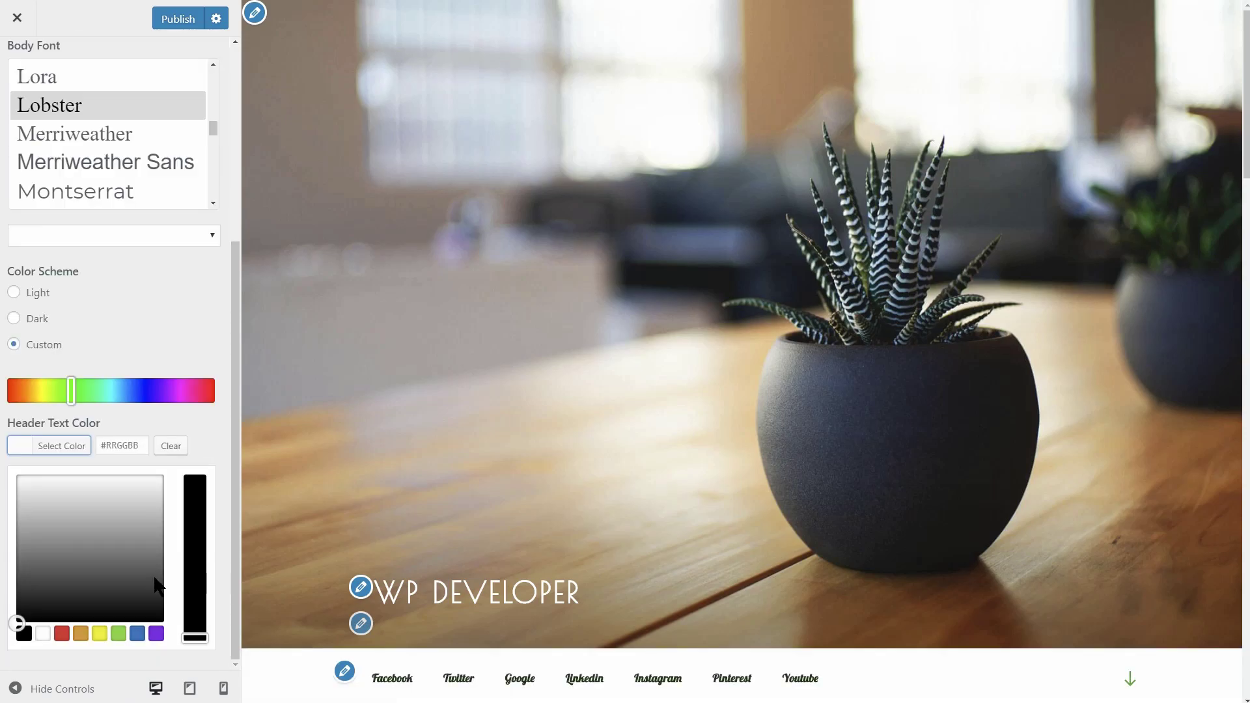
{"action": "left_click", "coordinate": [43, 634]}
{"action": "left_click", "coordinate": [62, 634]}
{"action": "left_click", "coordinate": [81, 633]}
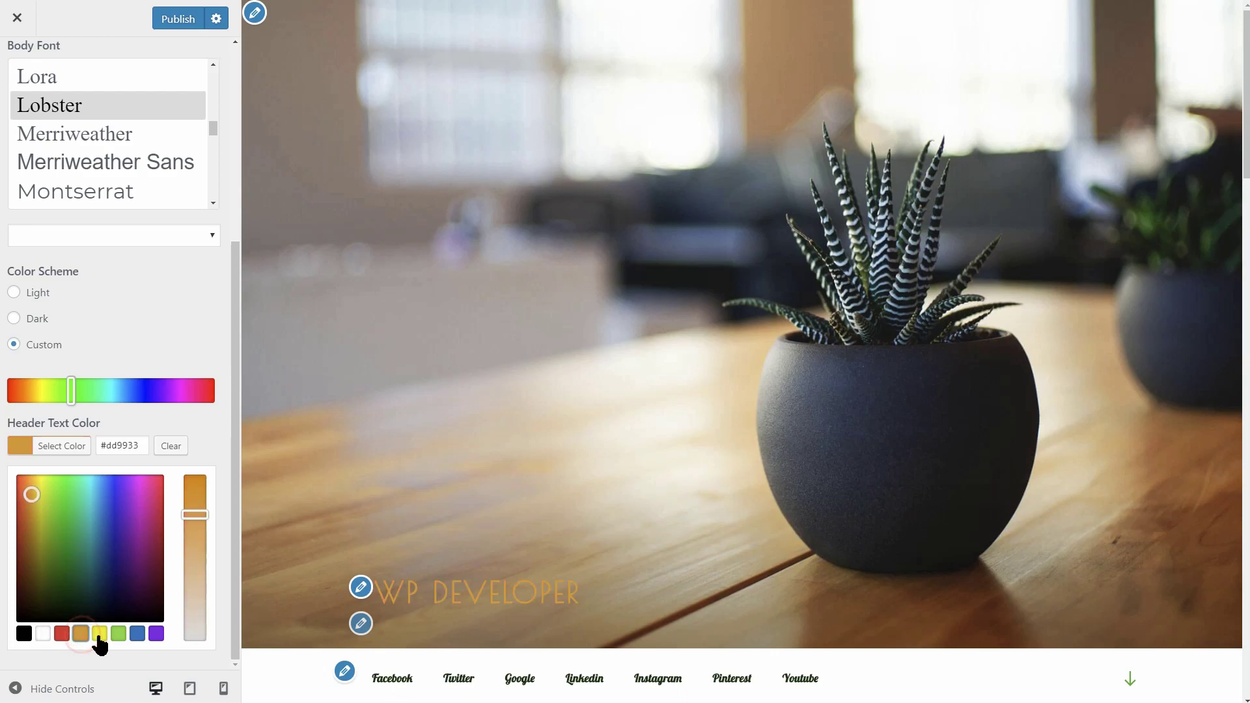
{"action": "left_click", "coordinate": [100, 635]}
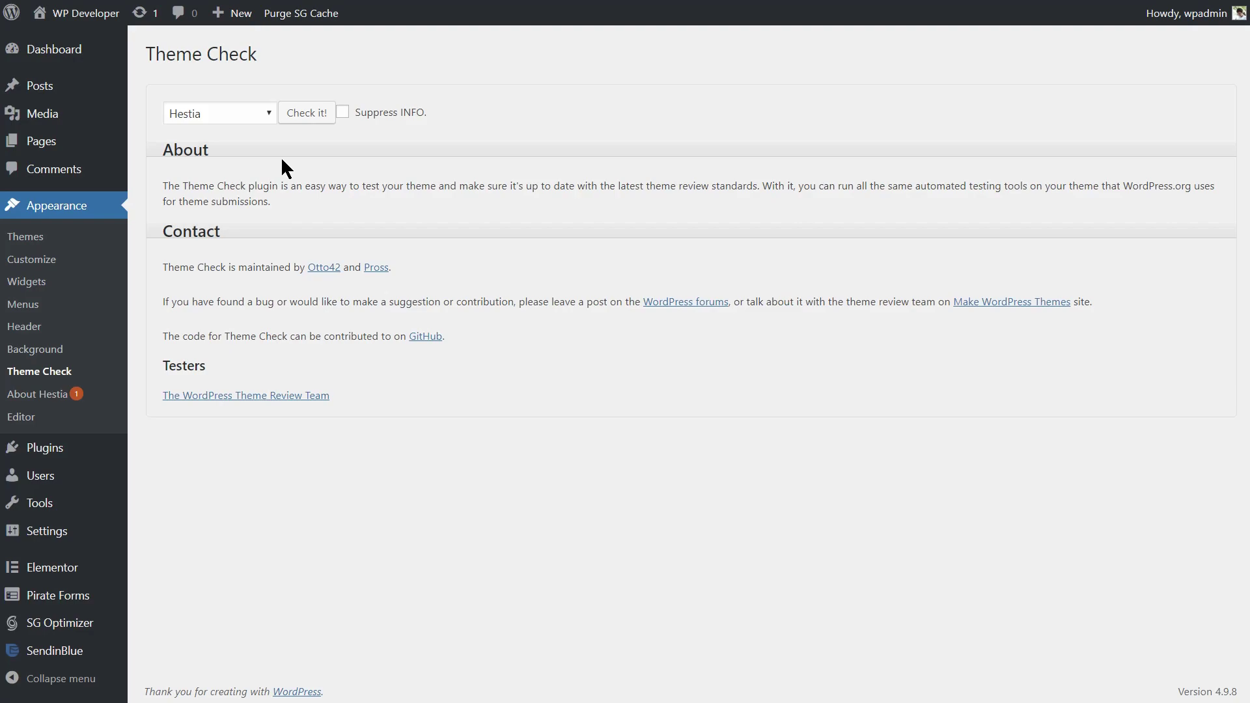
Run Theme Check on Hestia and scroll through the passed results of 42999 tests
{"action": "left_click", "coordinate": [304, 120]}
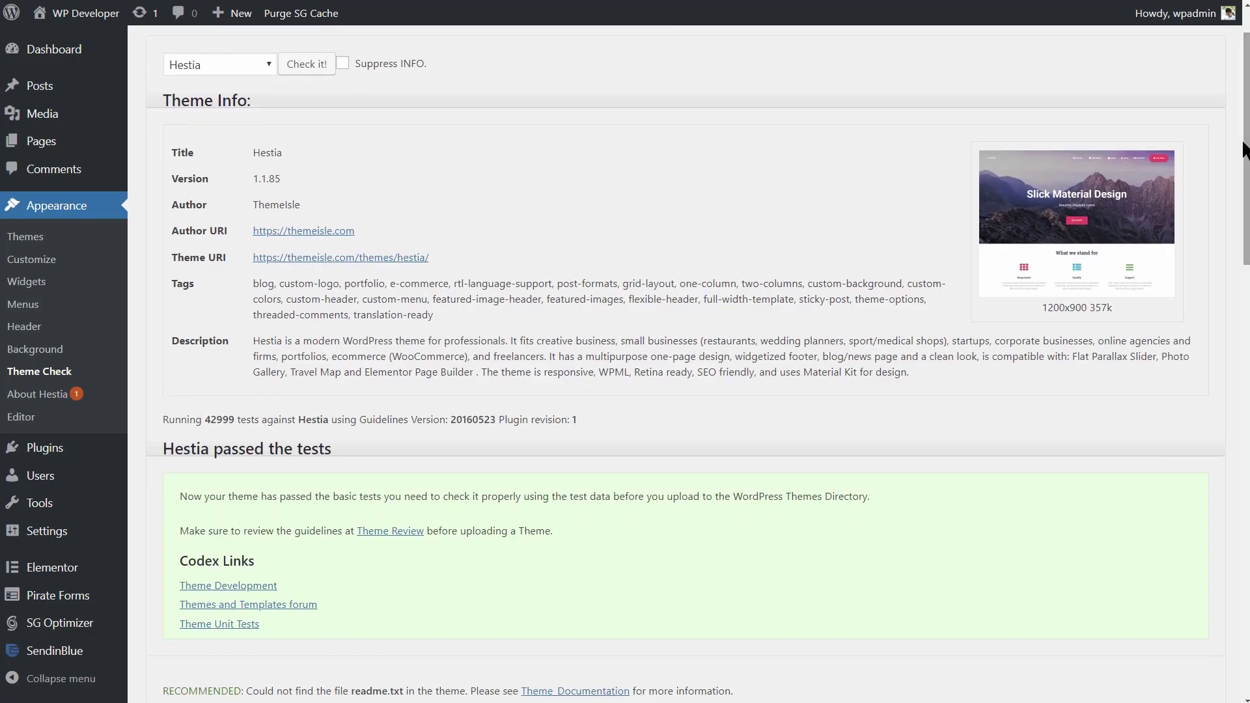
{"action": "mouse_move", "coordinate": [1244, 150]}
{"action": "left_mouse_down"}
{"action": "mouse_move", "coordinate": [1244, 586]}
{"action": "mouse_move", "coordinate": [1244, 144]}
{"action": "left_mouse_up"}
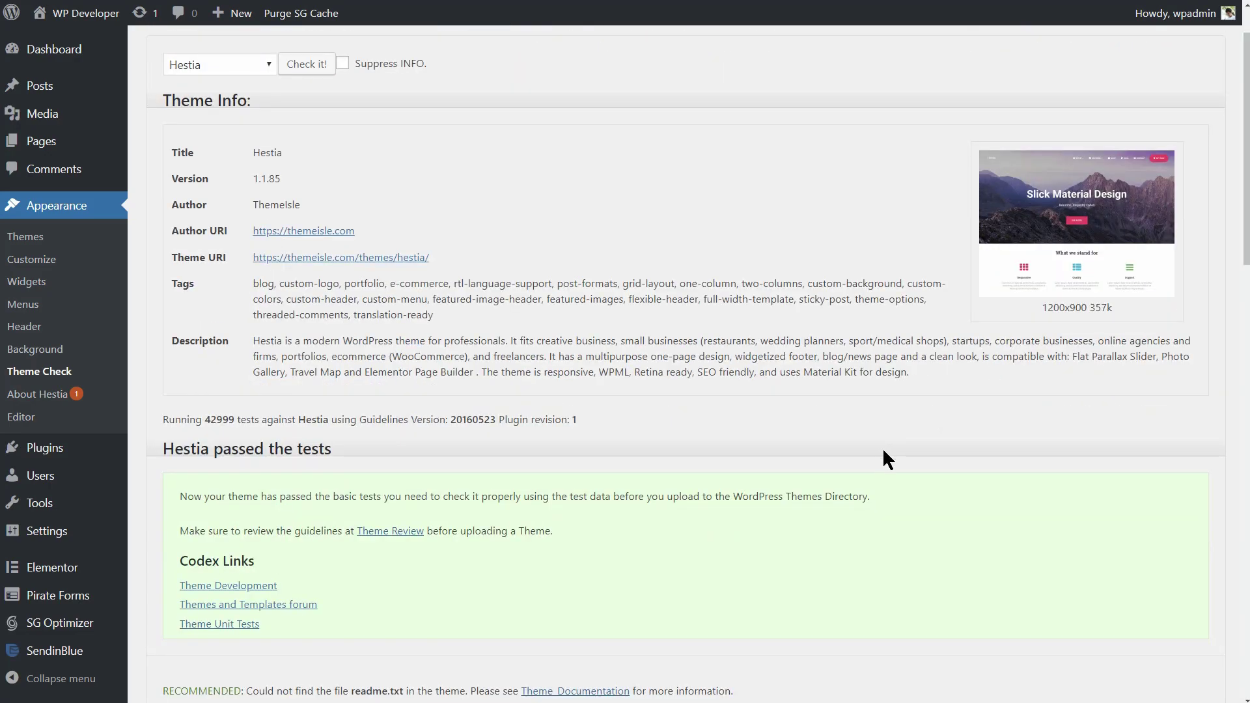
After viewing the active Hestia theme's details, install and activate the User Switching plugin
{"action": "left_click", "coordinate": [33, 238]}
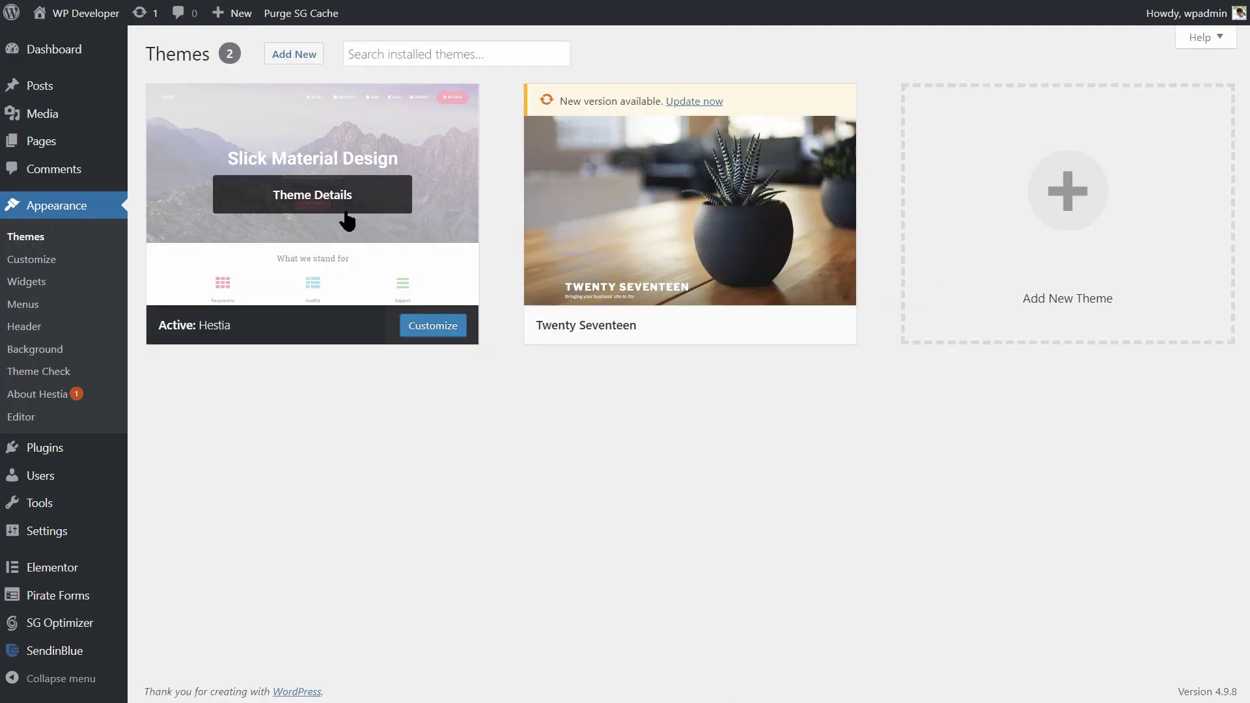
{"action": "left_click", "coordinate": [345, 215]}
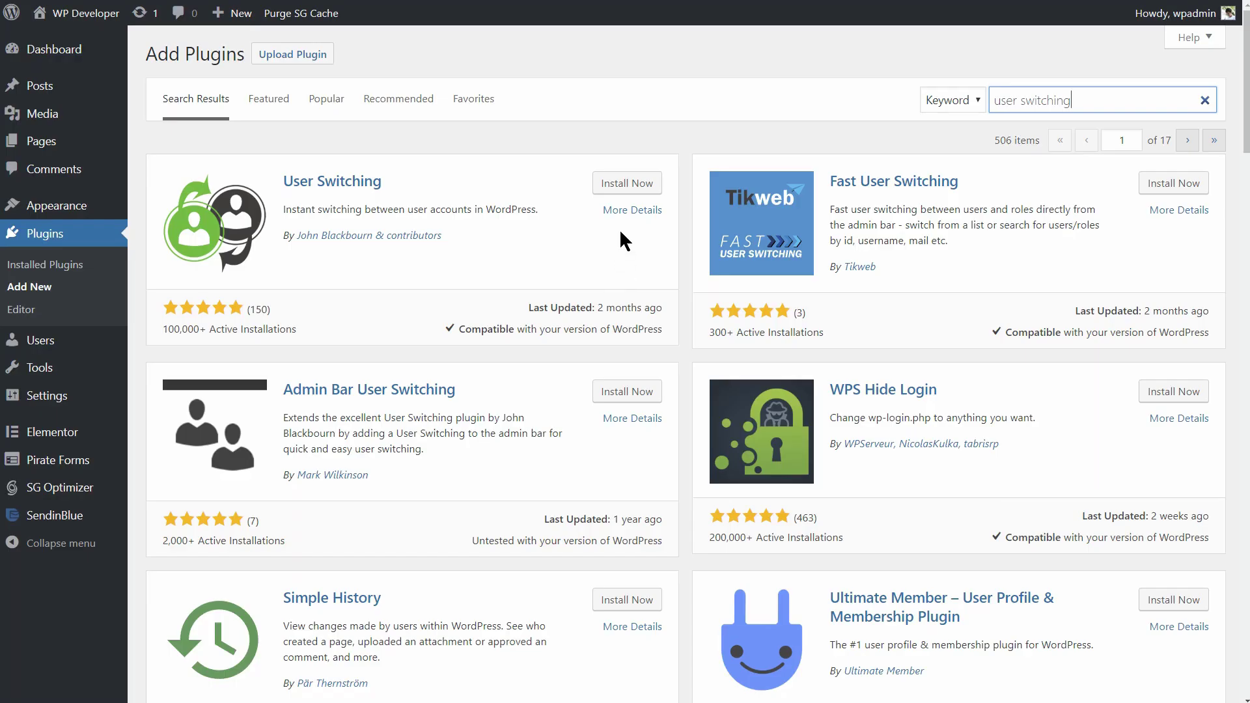
{"action": "left_click", "coordinate": [627, 184]}
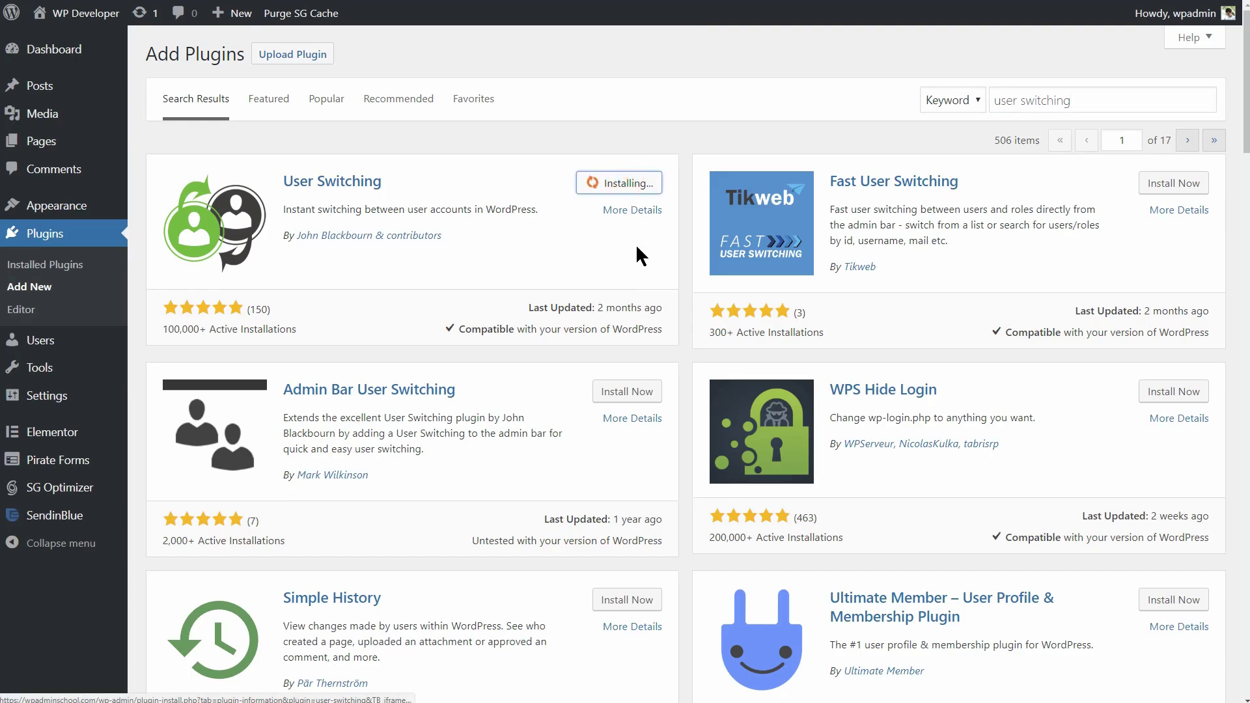
{"action": "left_click", "coordinate": [630, 185]}
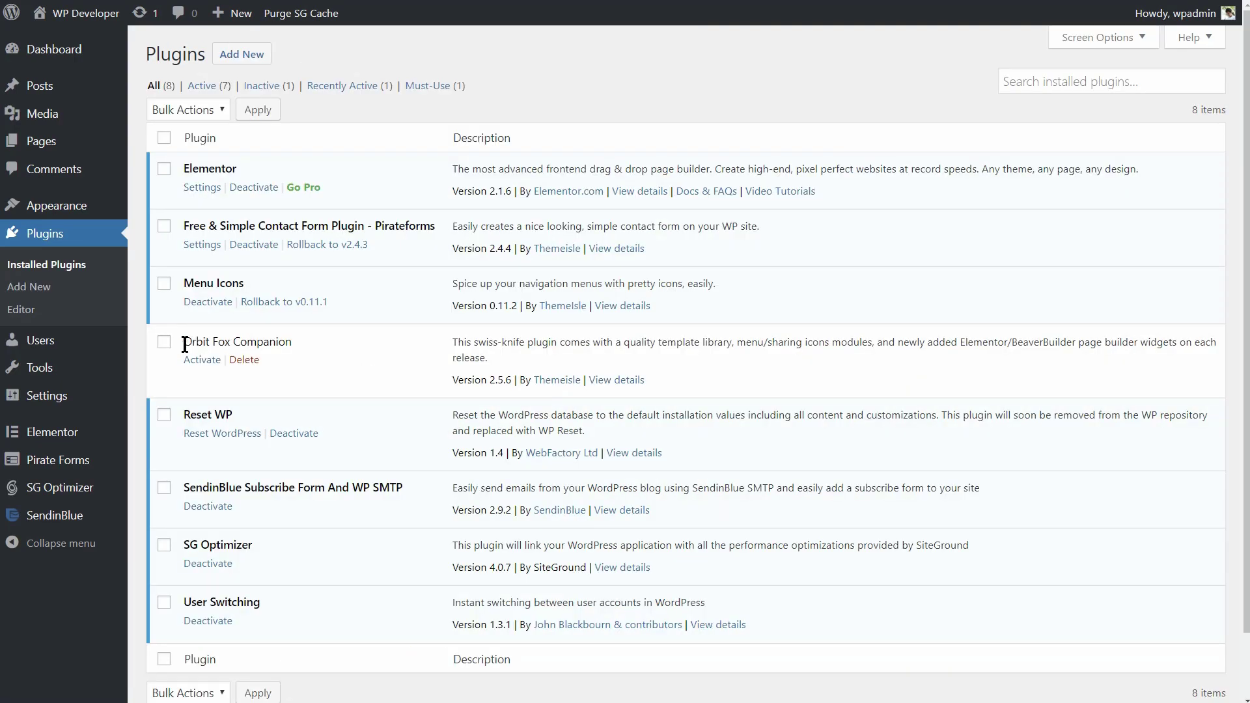
From All Users, switch into the admin account in the first row
{"action": "mouse_move", "coordinate": [39, 341]}
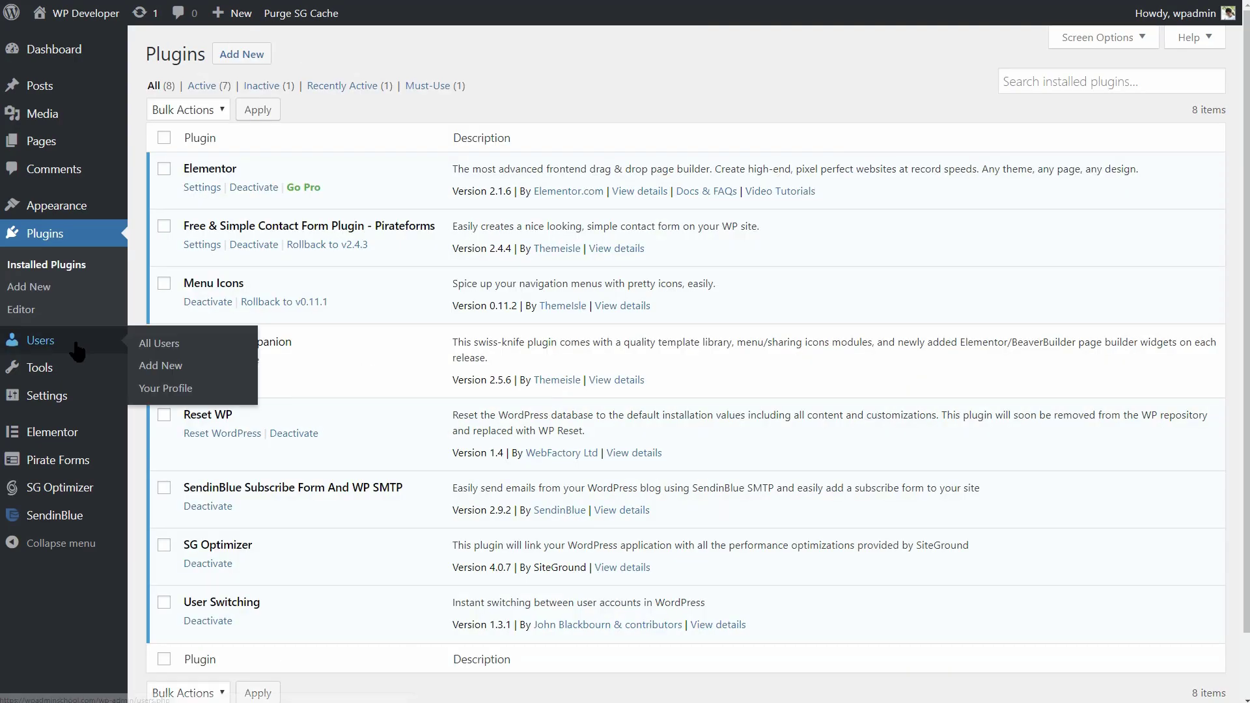
{"action": "left_click", "coordinate": [163, 344]}
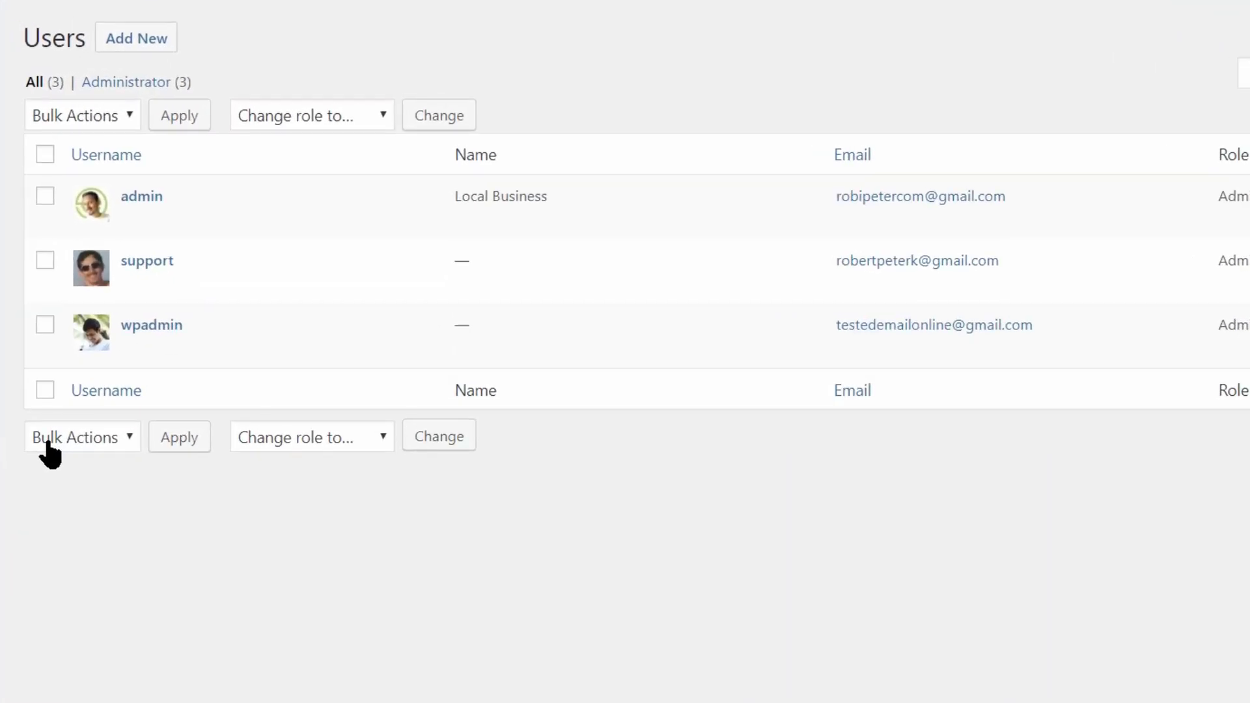
{"action": "mouse_move", "coordinate": [195, 232]}
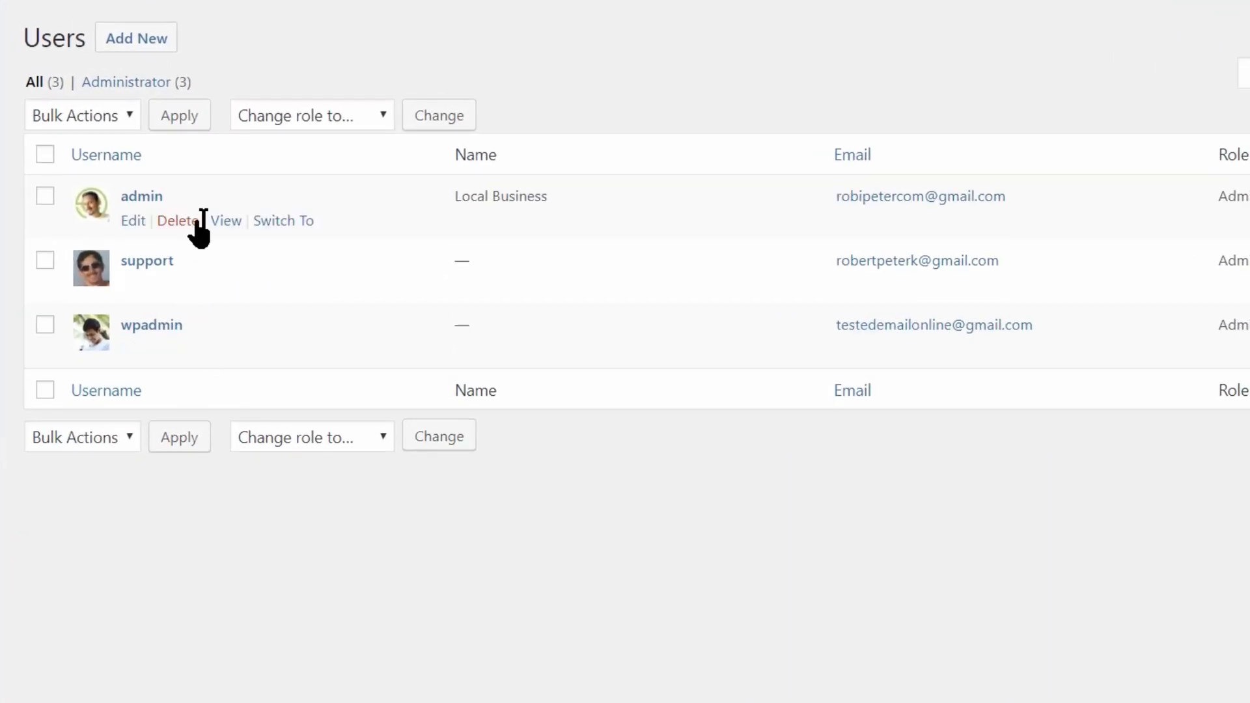
{"action": "left_click", "coordinate": [284, 221]}
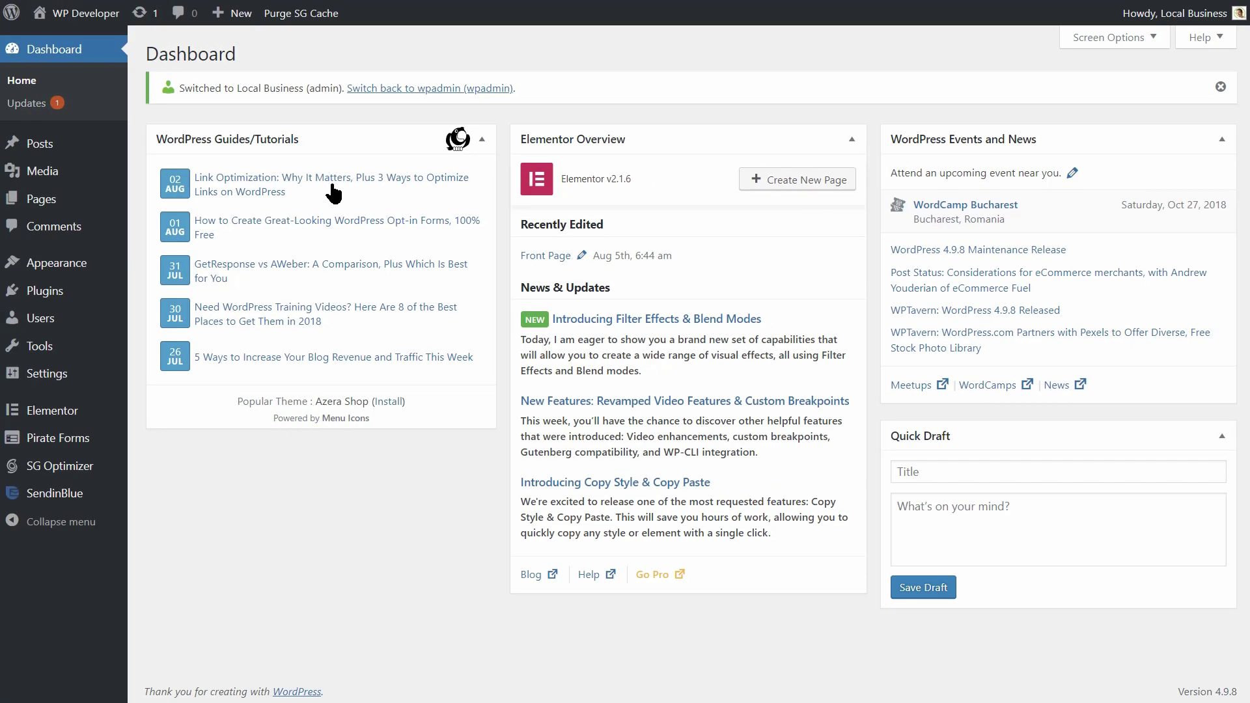
Return to All Users and switch back to the original wpadmin account
{"action": "mouse_move", "coordinate": [123, 301]}
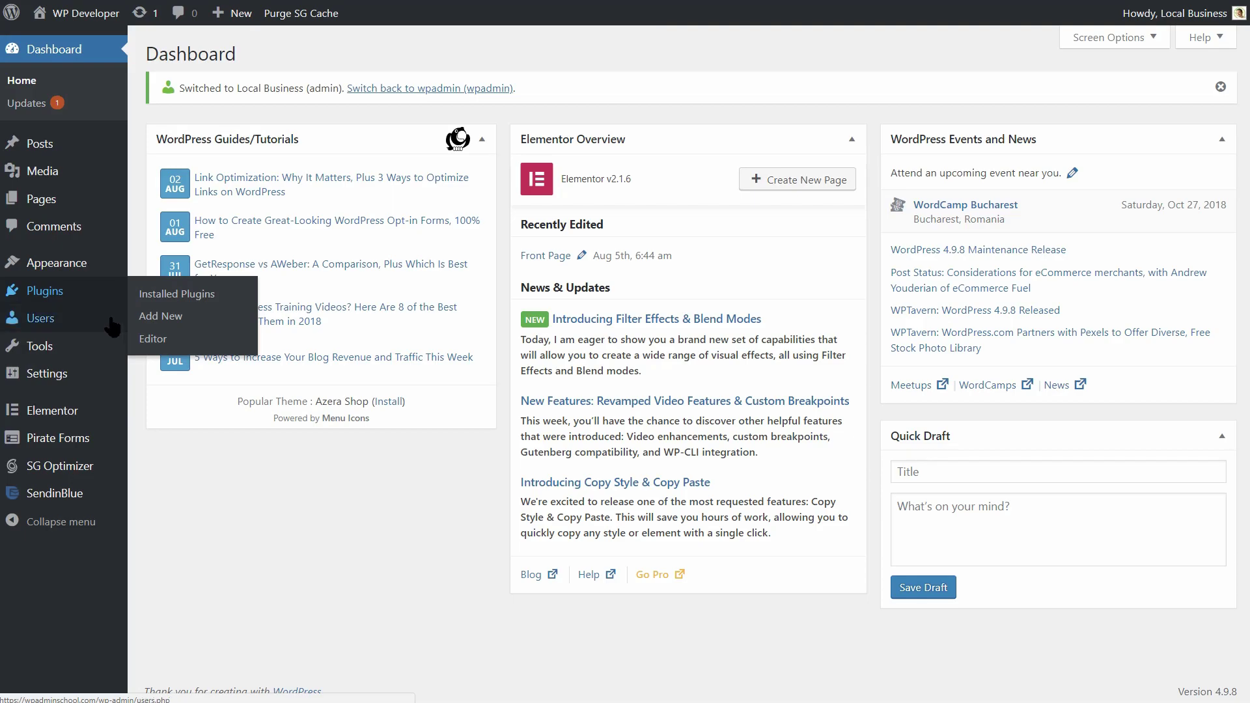
{"action": "mouse_move", "coordinate": [105, 322]}
{"action": "left_click", "coordinate": [172, 324]}
{"action": "mouse_move", "coordinate": [168, 330]}
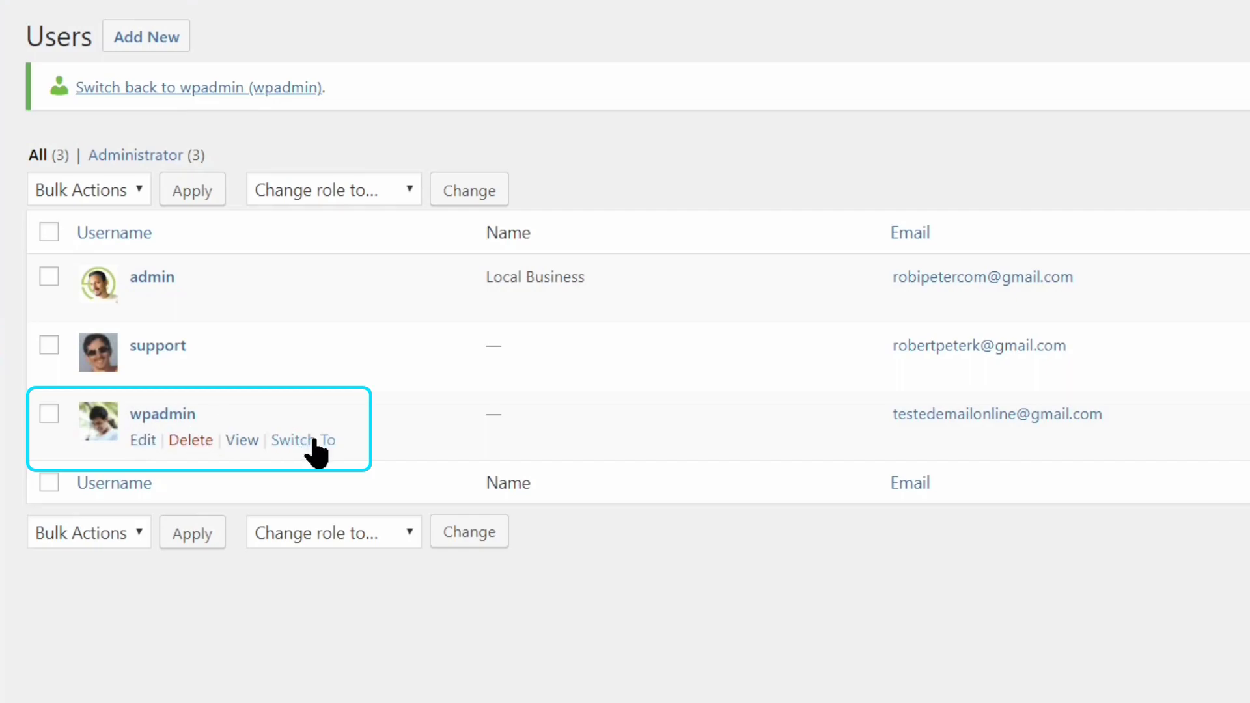
{"action": "left_click", "coordinate": [314, 443]}
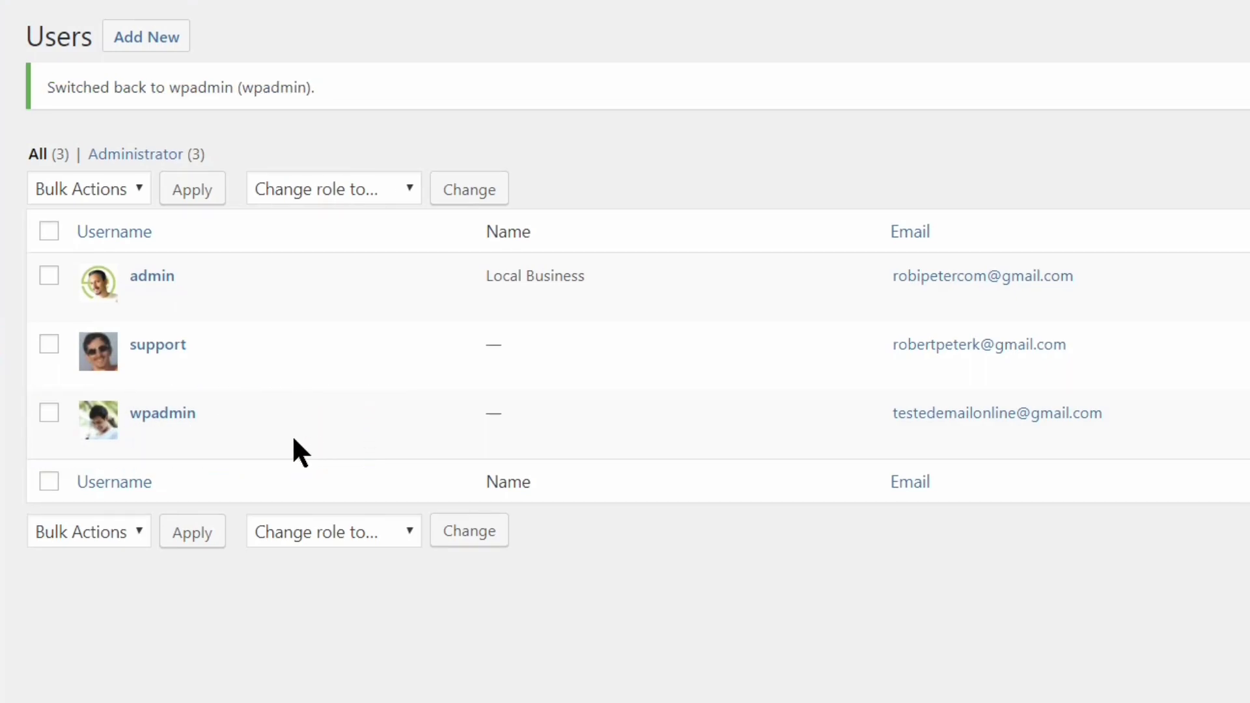
Open the wpadmin Profile page and scroll through its settings
{"action": "left_click", "coordinate": [159, 431]}
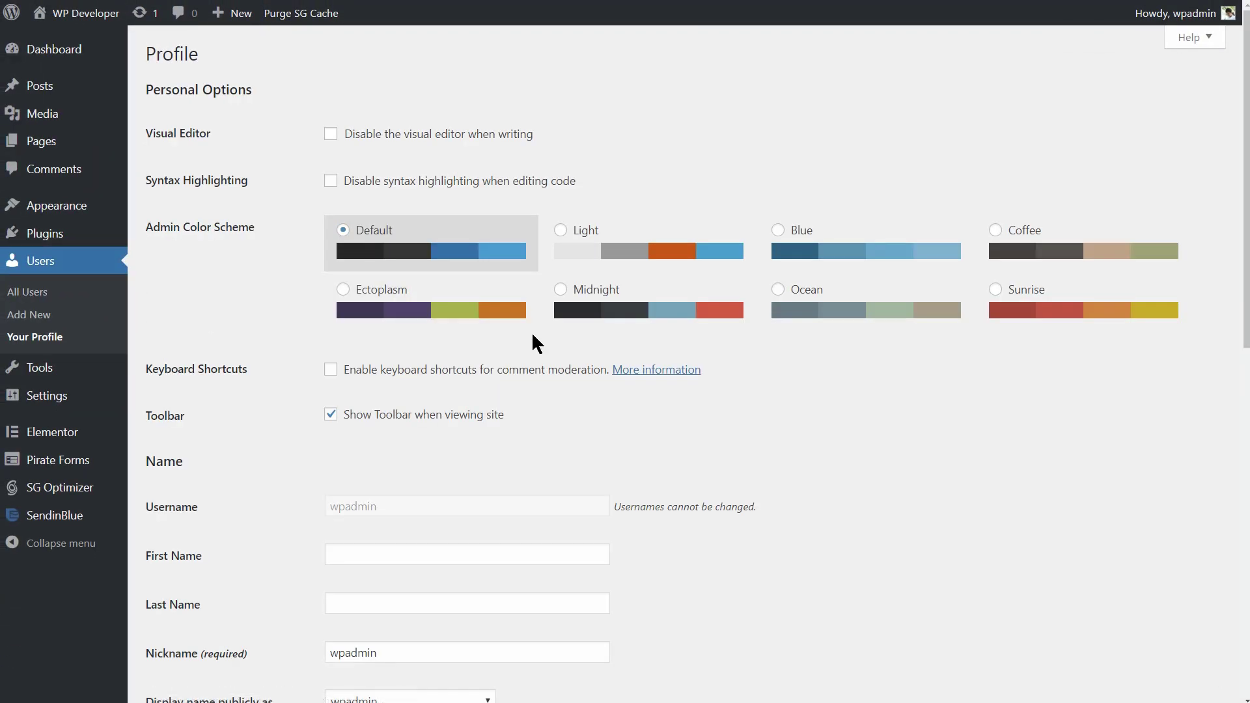
{"action": "scroll", "coordinate": [532, 331], "scroll_direction": "down", "scroll_amount": 10}
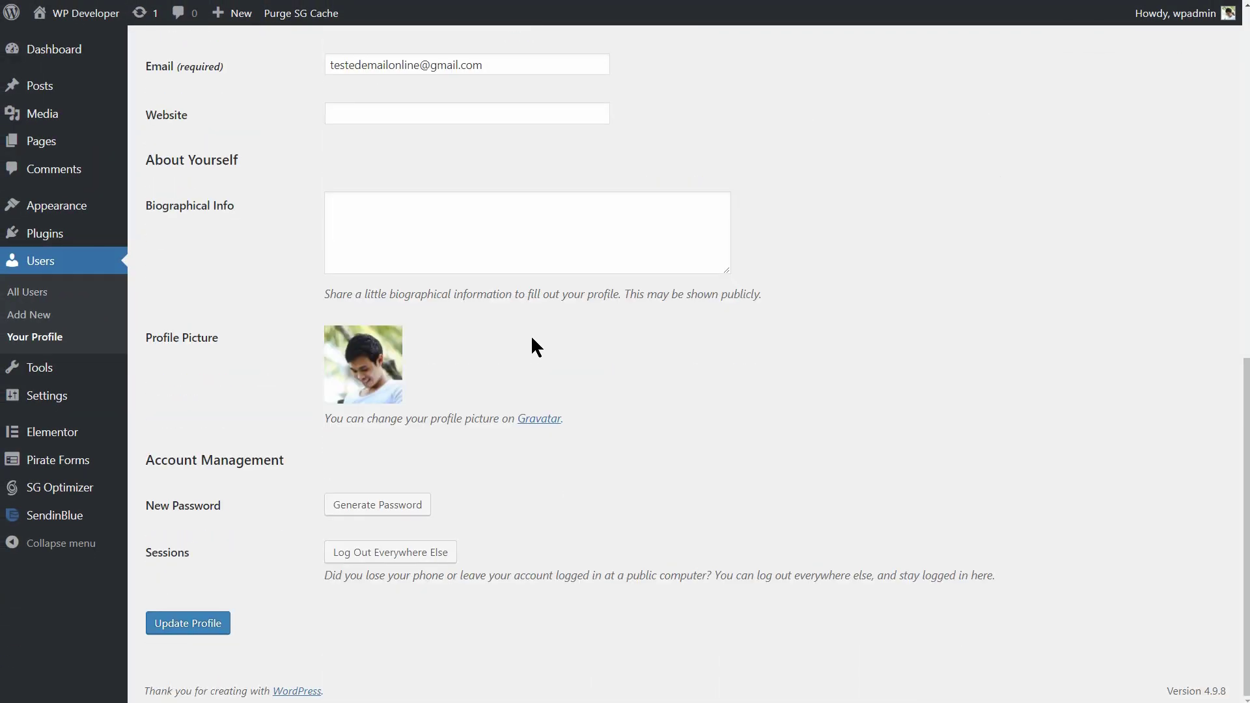
{"action": "scroll", "coordinate": [533, 339], "scroll_direction": "up", "scroll_amount": 7}
{"action": "scroll", "coordinate": [532, 339], "scroll_direction": "up", "scroll_amount": 3}
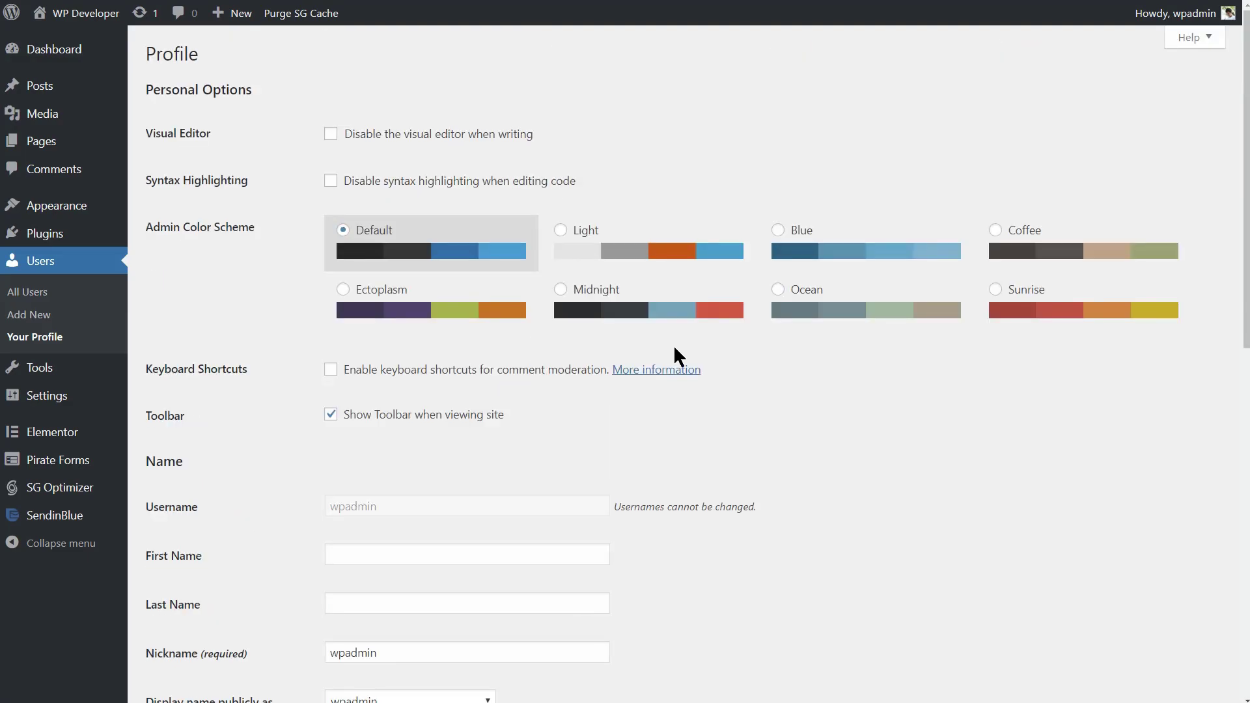
{"action": "scroll", "coordinate": [674, 349], "scroll_direction": "down", "scroll_amount": 5}
{"action": "scroll", "coordinate": [674, 350], "scroll_direction": "down", "scroll_amount": 5}
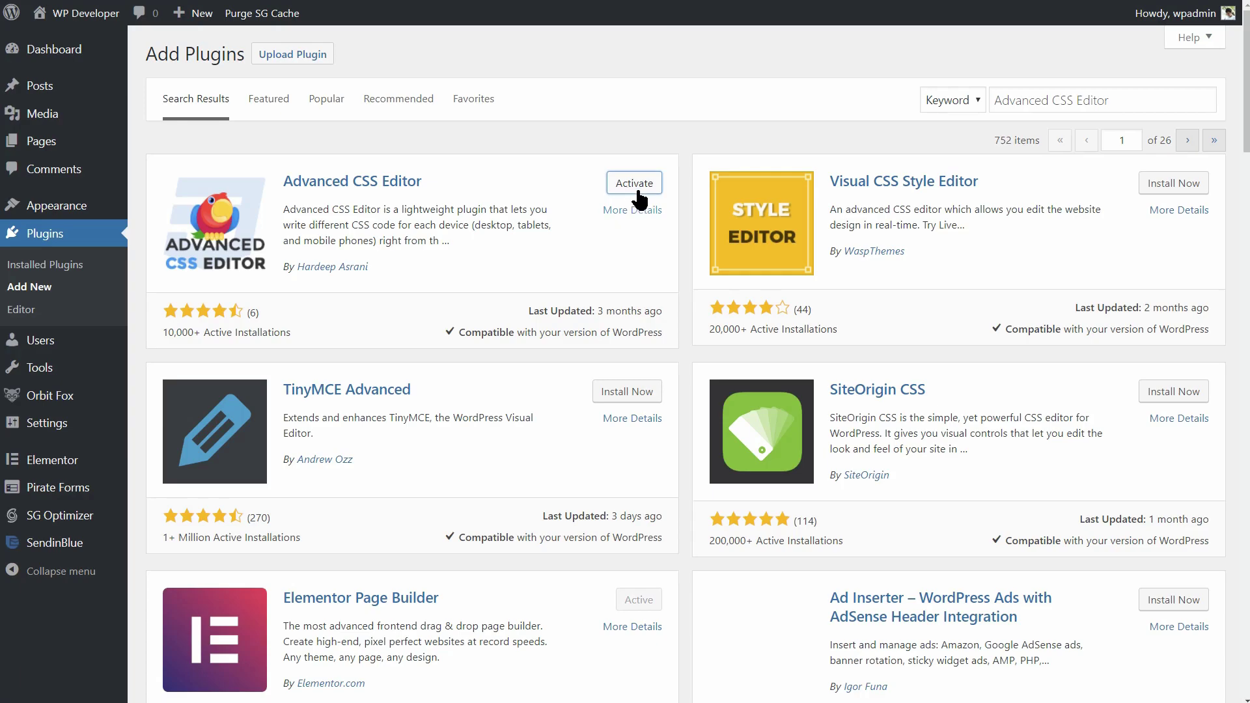
Activate Advanced CSS Editor and preview its Desktop, Tablet, Global and Phone CSS views in the Customizer
{"action": "left_click", "coordinate": [638, 194]}
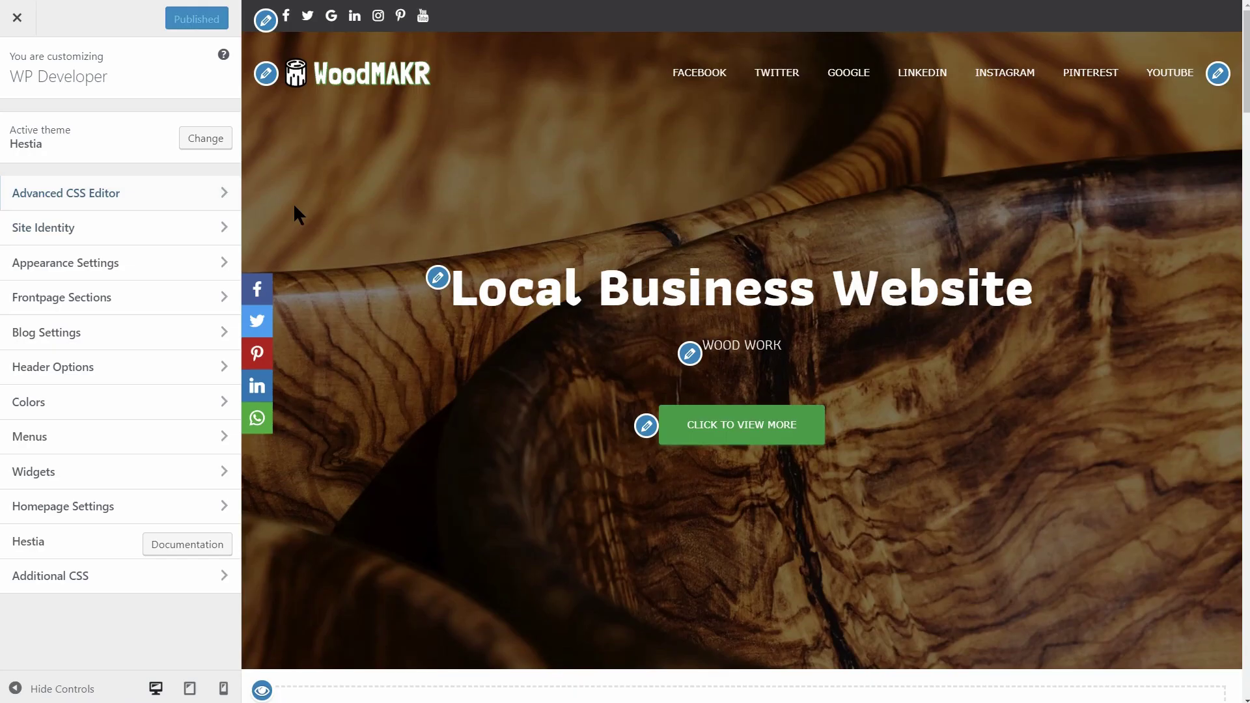
{"action": "left_click", "coordinate": [215, 191]}
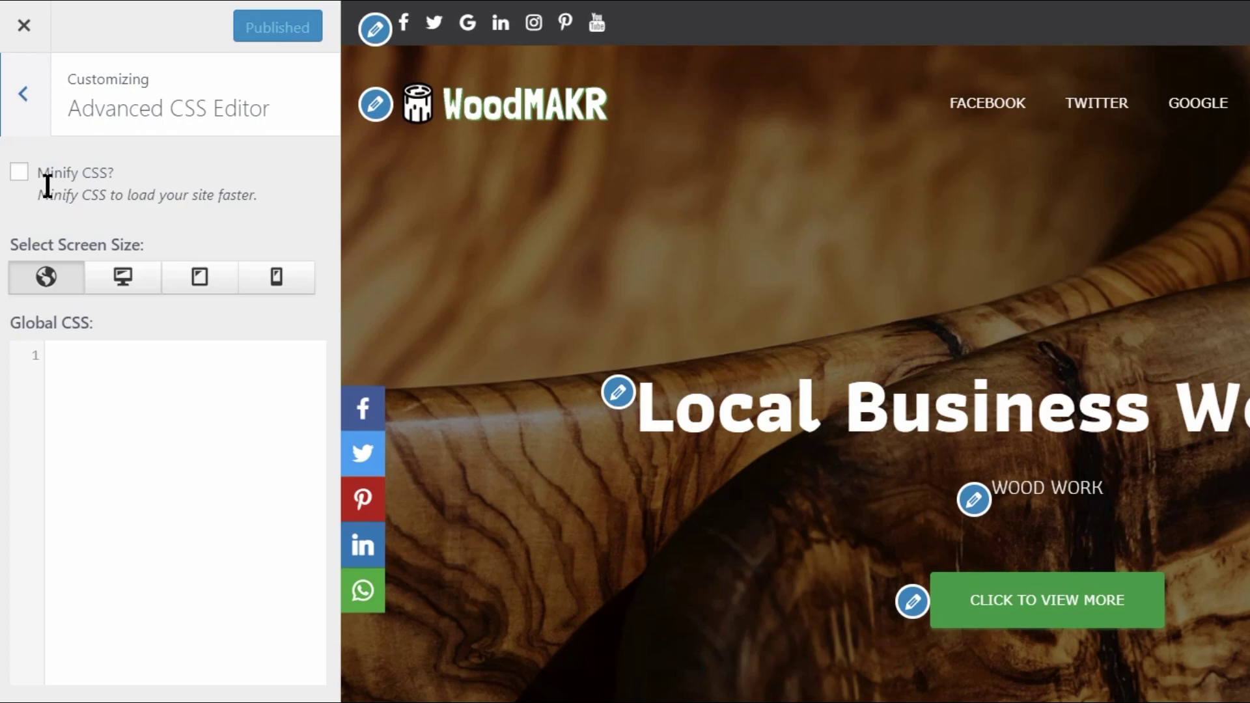
{"action": "left_click", "coordinate": [124, 286]}
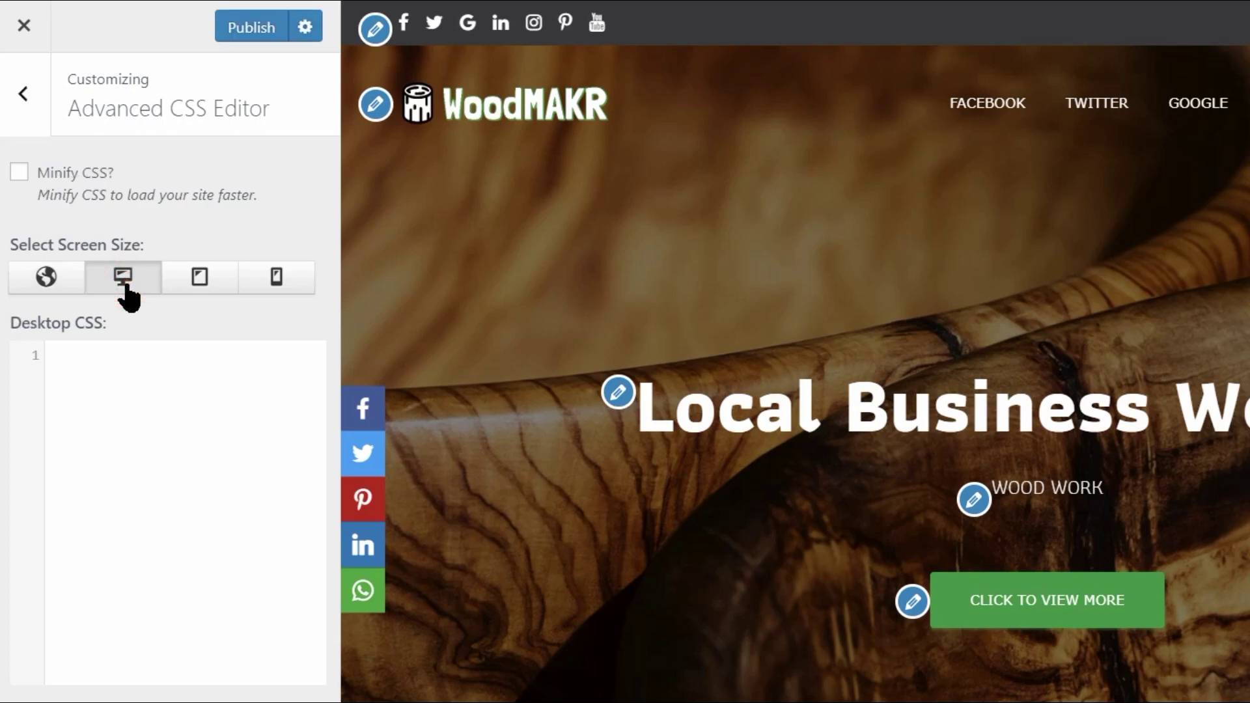
{"action": "left_click", "coordinate": [198, 288]}
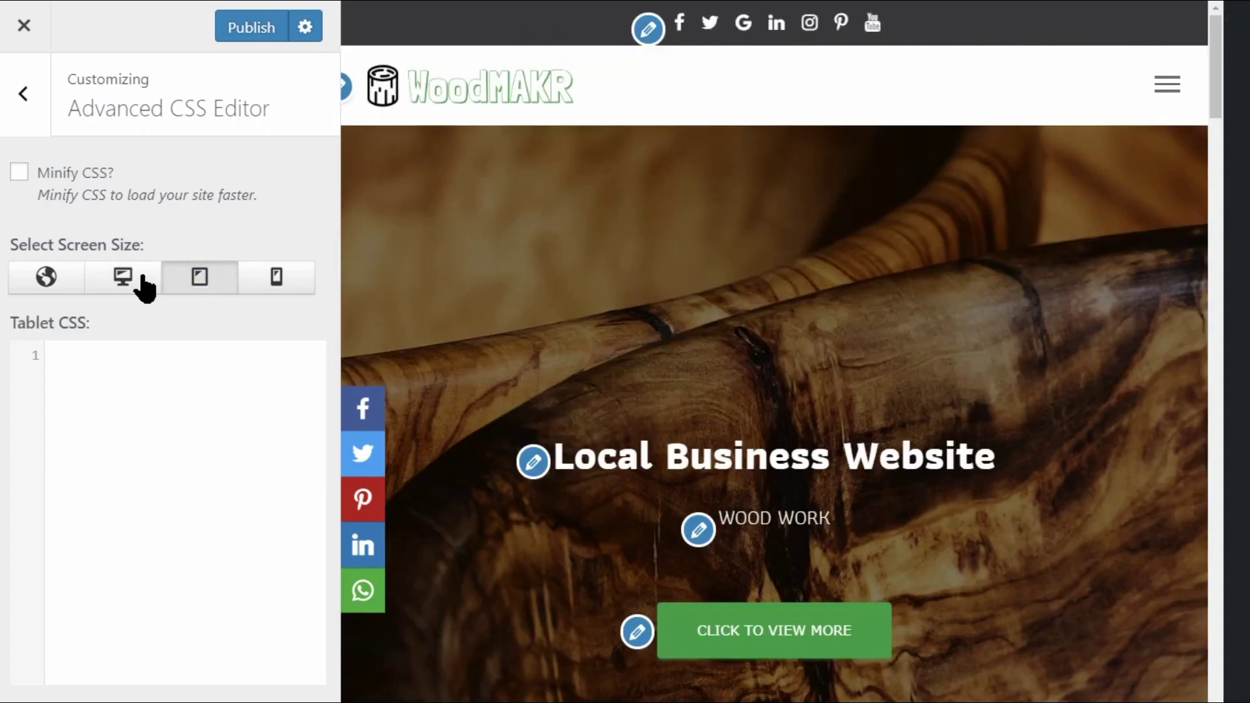
{"action": "left_click", "coordinate": [45, 285]}
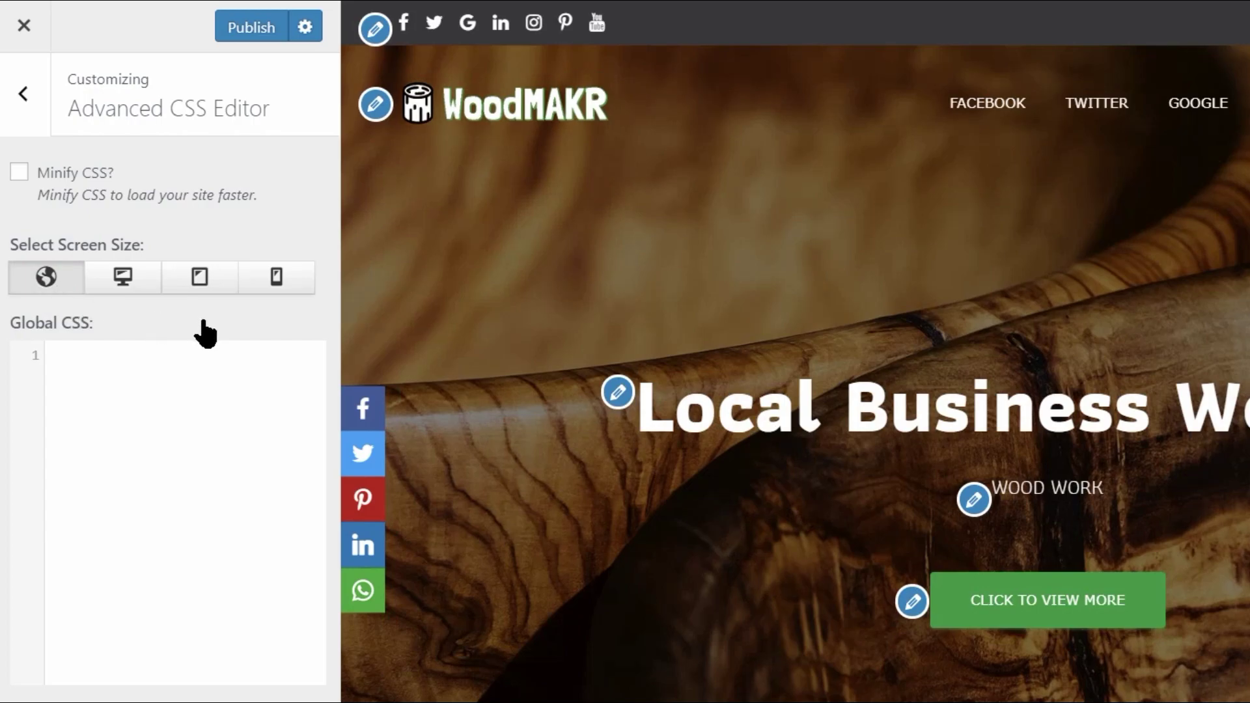
{"action": "left_click", "coordinate": [200, 287]}
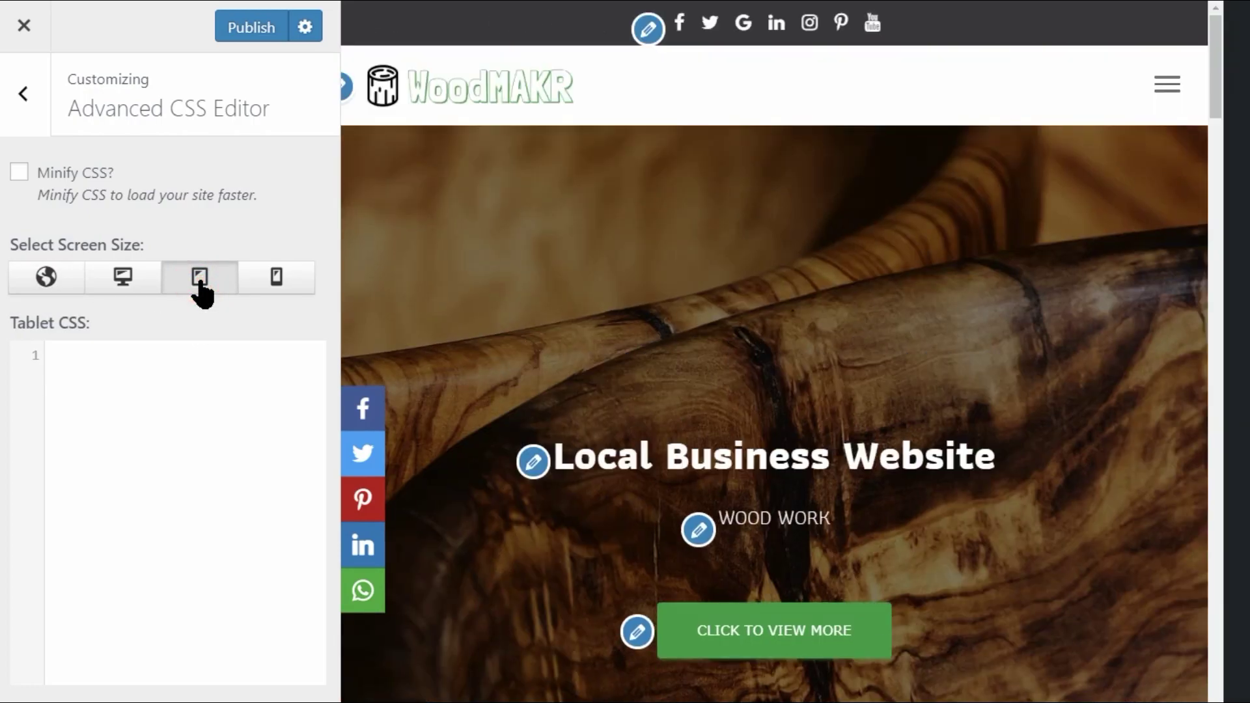
{"action": "left_click", "coordinate": [282, 288]}
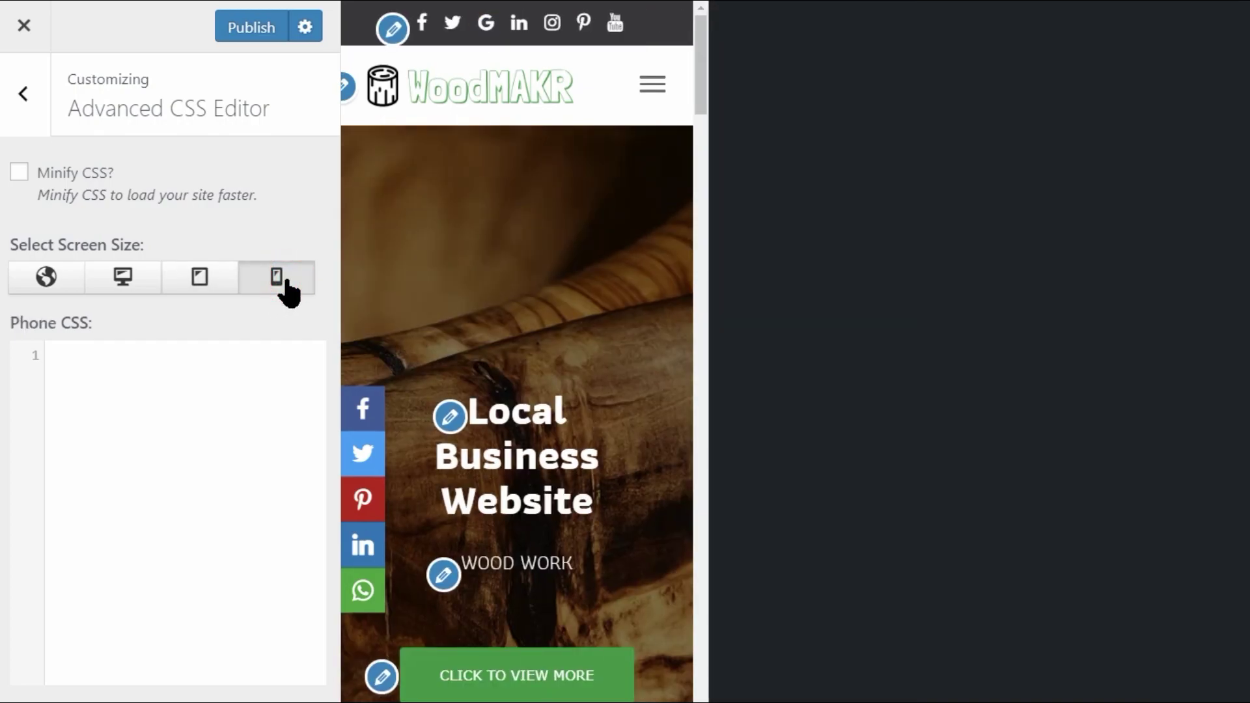
{"action": "left_click", "coordinate": [135, 288]}
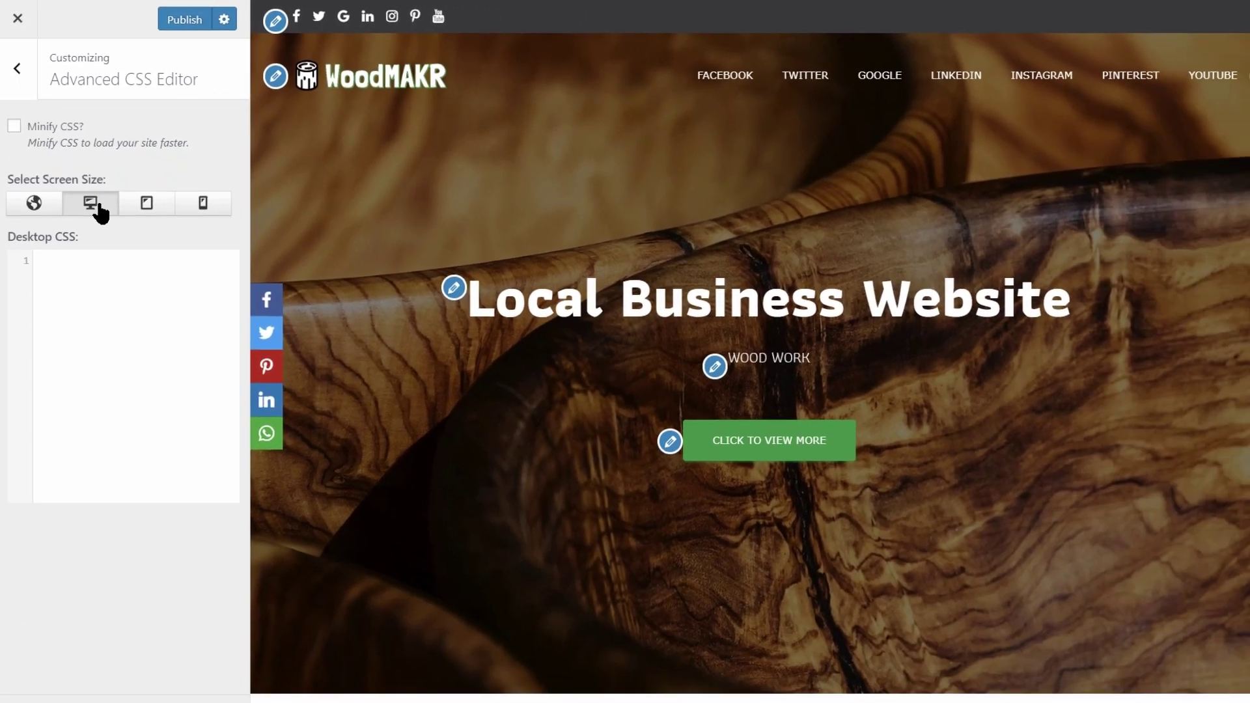
Paste the body styling CSS into the Global CSS box
{"action": "left_click", "coordinate": [45, 277]}
{"action": "right_click", "coordinate": [80, 360]}
{"action": "left_click", "coordinate": [138, 465]}
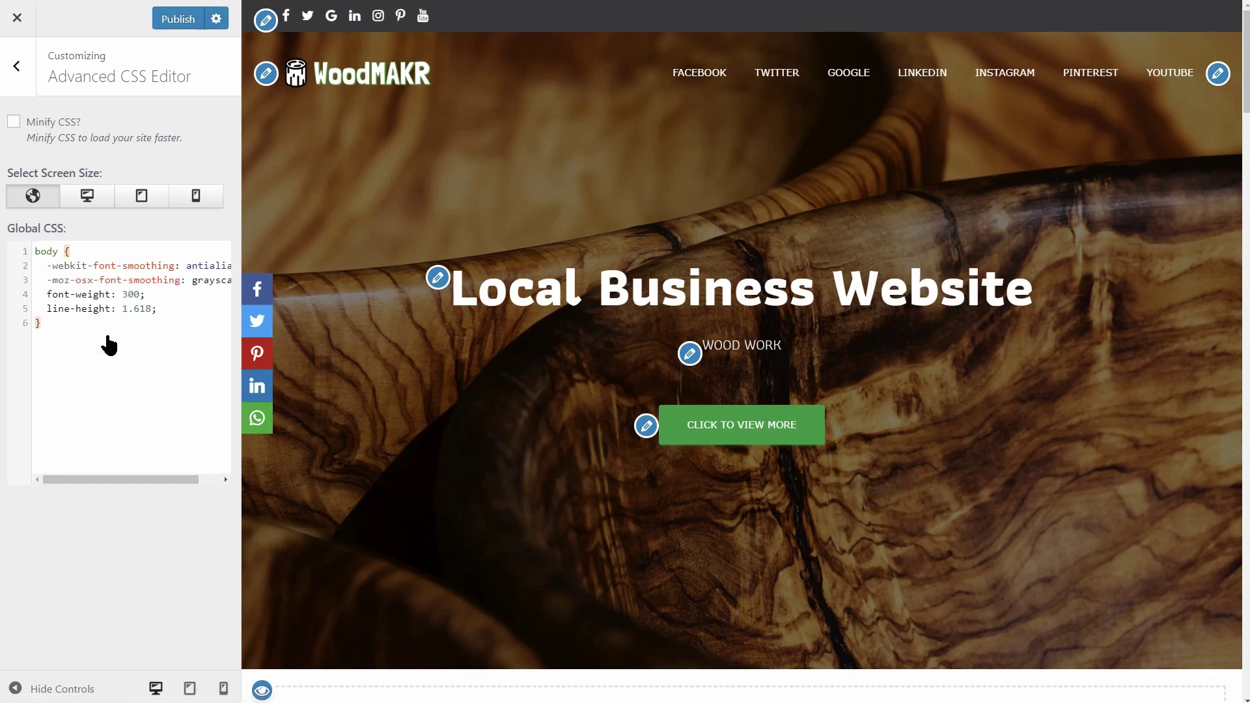
Change the body font-weight from 300 to 400, then to 900
{"action": "double_click", "coordinate": [134, 294]}
{"action": "type", "text": "400"}
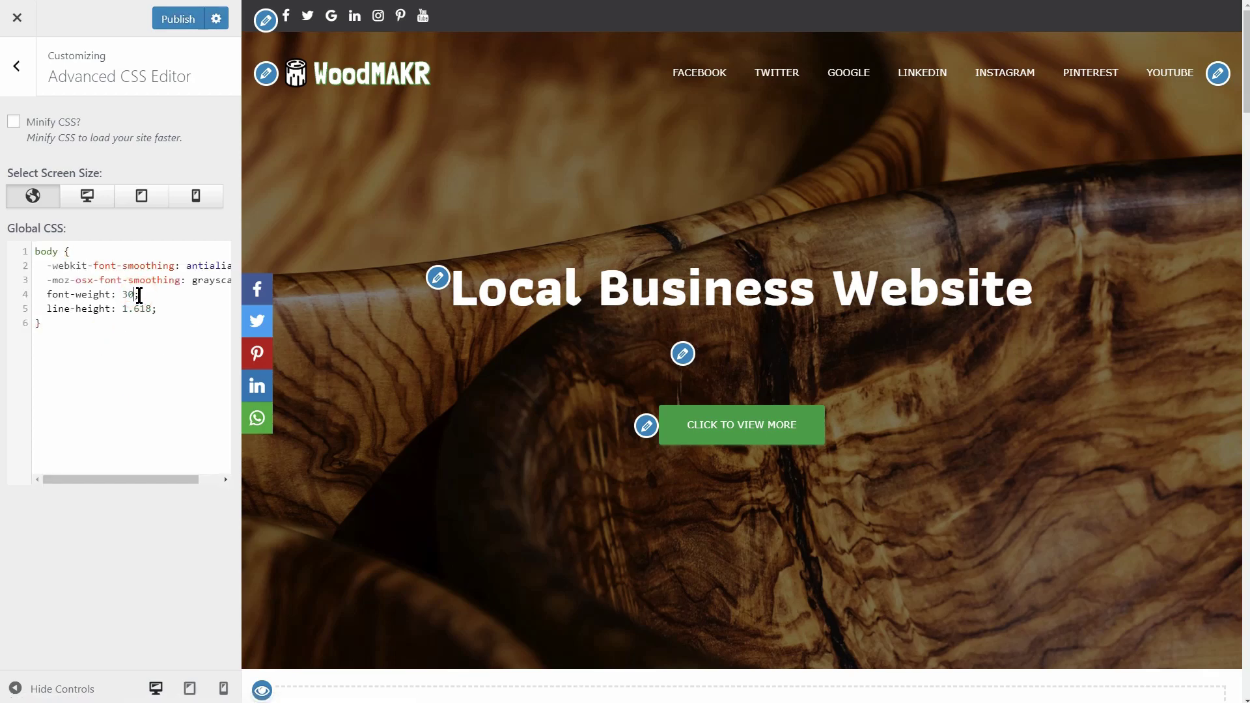
{"action": "double_click", "coordinate": [138, 296]}
{"action": "type", "text": "900"}
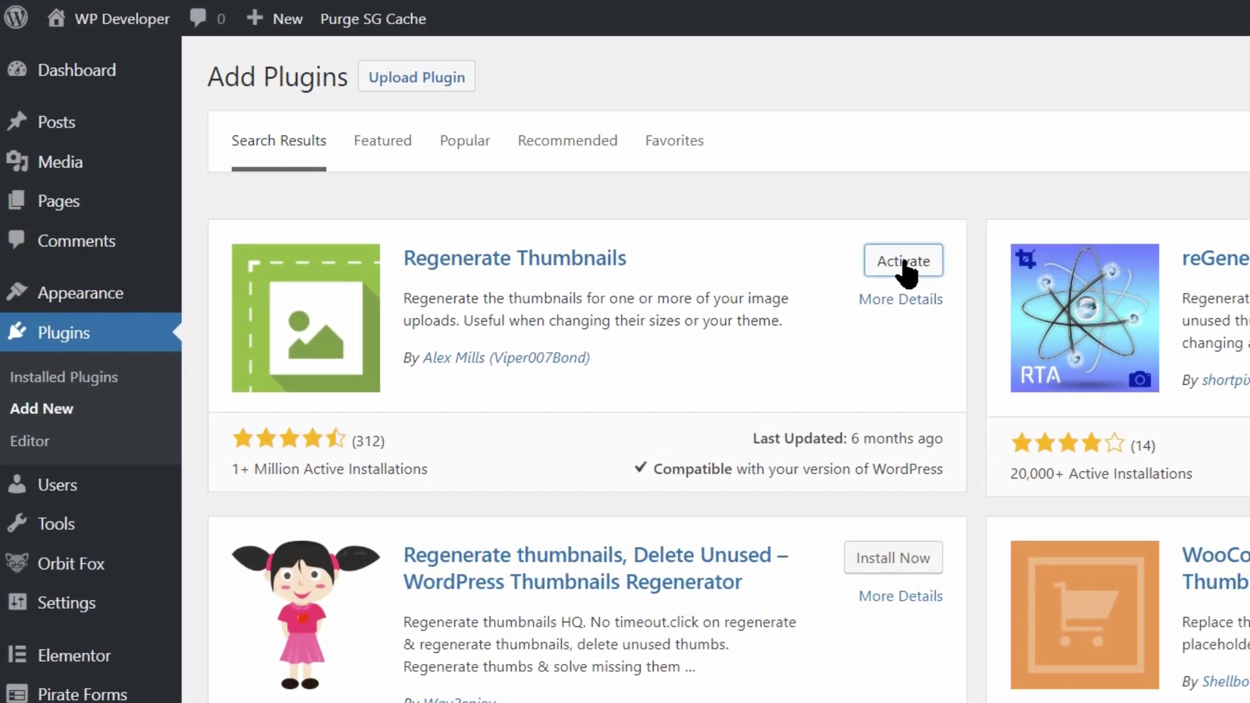
Activate Regenerate Thumbnails and regenerate the thumbnails of the wood1 image from the Media Library
{"action": "left_click", "coordinate": [905, 263]}
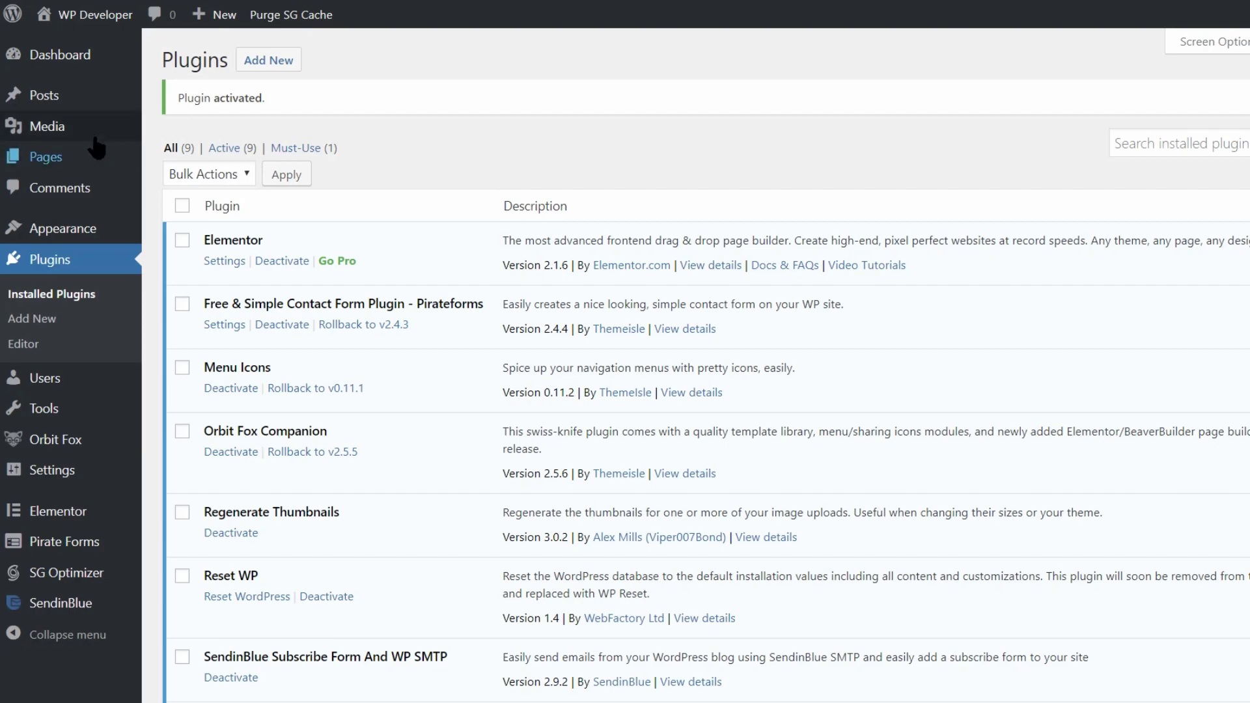
{"action": "mouse_move", "coordinate": [79, 126]}
{"action": "left_click", "coordinate": [187, 130]}
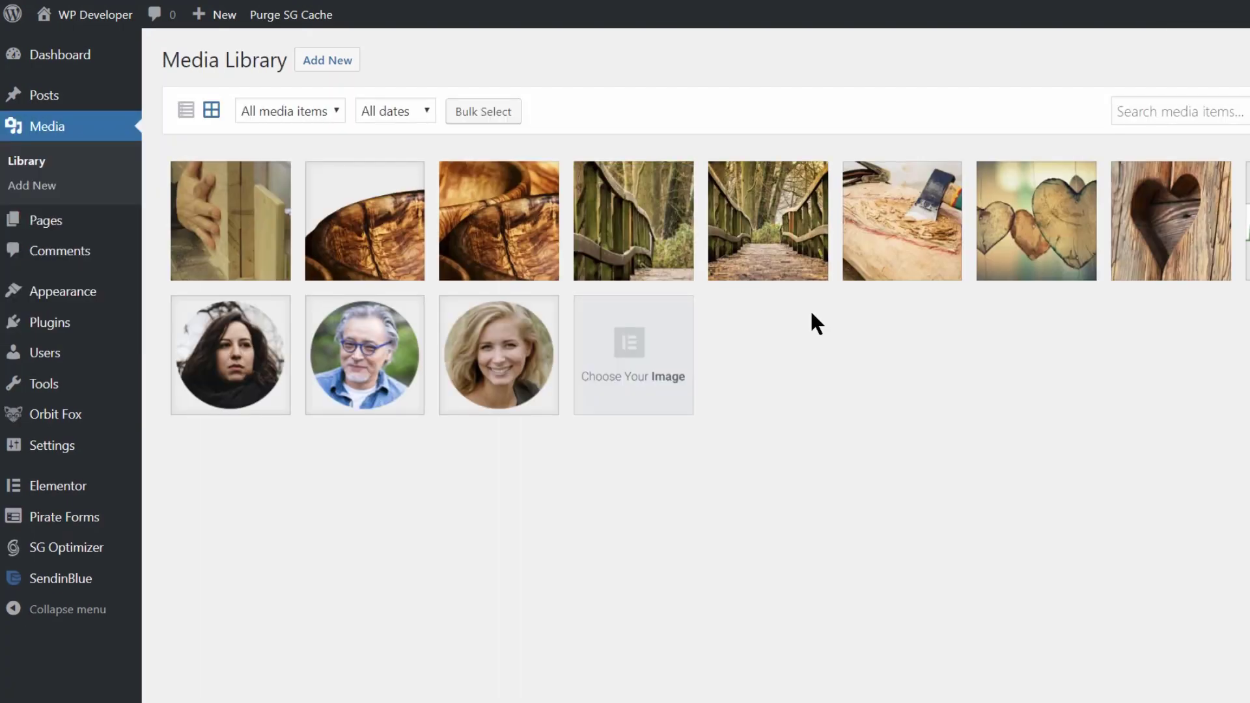
{"action": "left_click", "coordinate": [215, 221]}
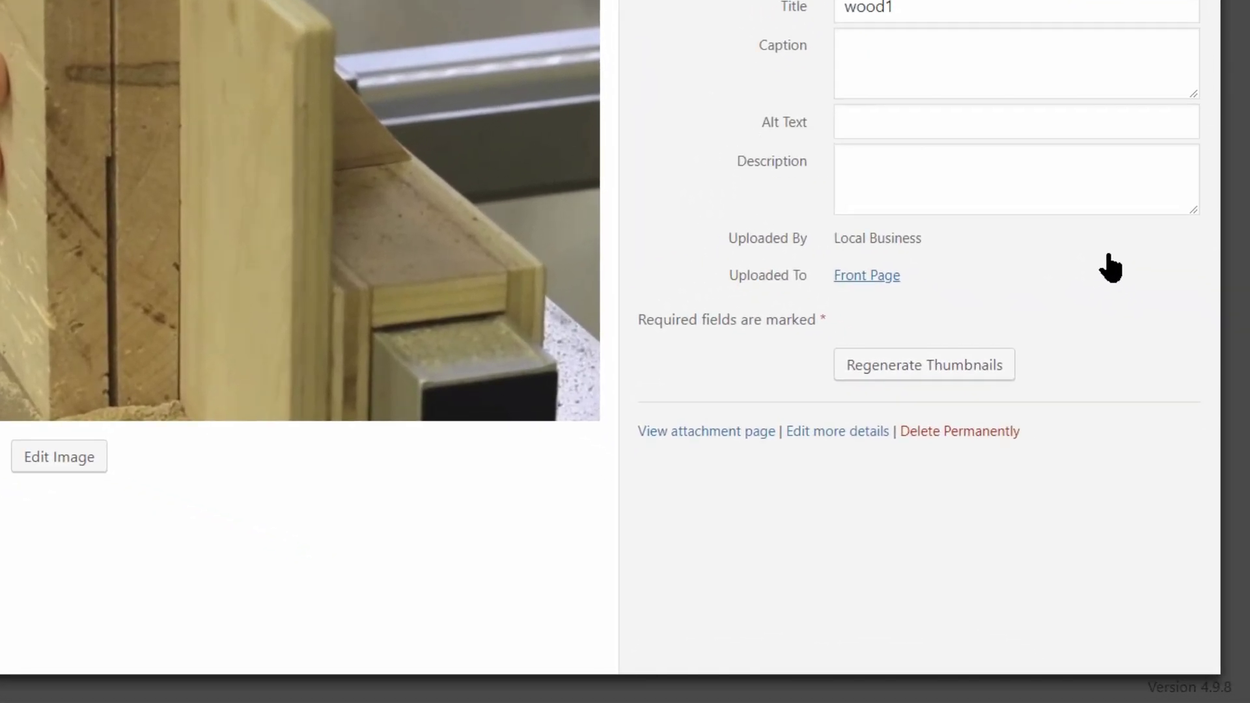
{"action": "left_click", "coordinate": [911, 366]}
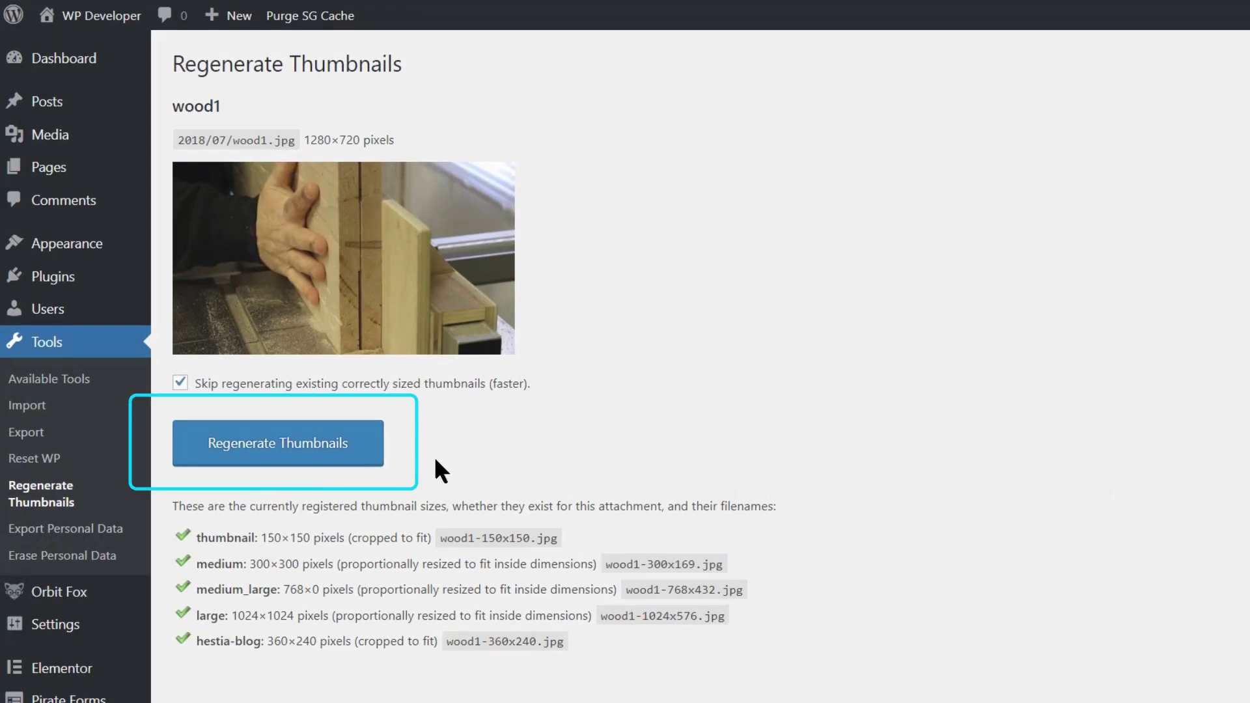
{"action": "left_click", "coordinate": [331, 448]}
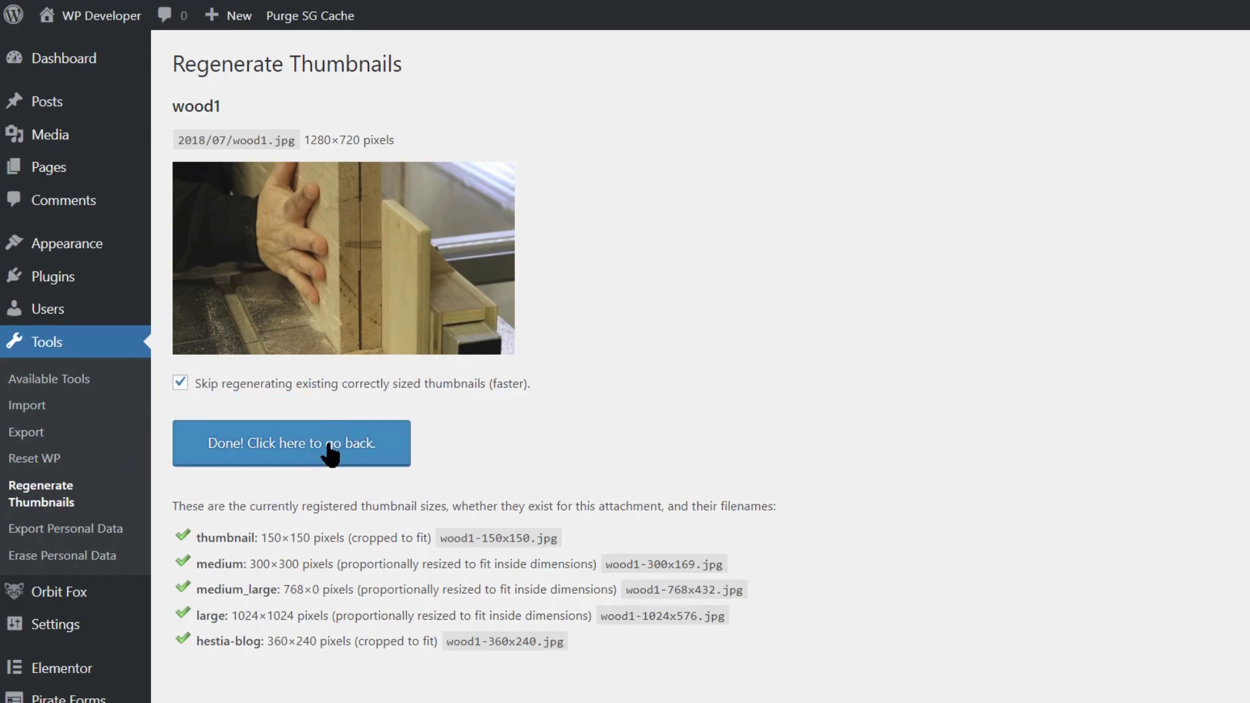
{"action": "left_click", "coordinate": [331, 449]}
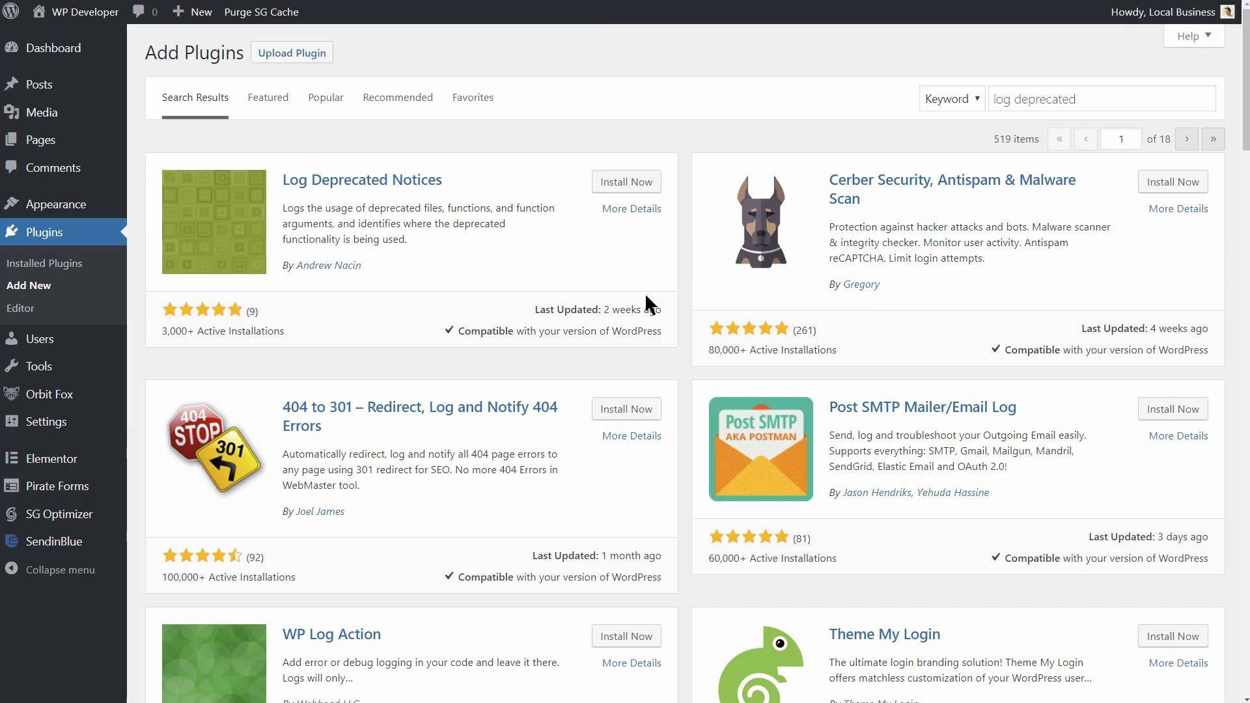
Install and activate Log Deprecated Notices, then view its empty Deprecated Calls log under Tools
{"action": "left_click", "coordinate": [622, 184]}
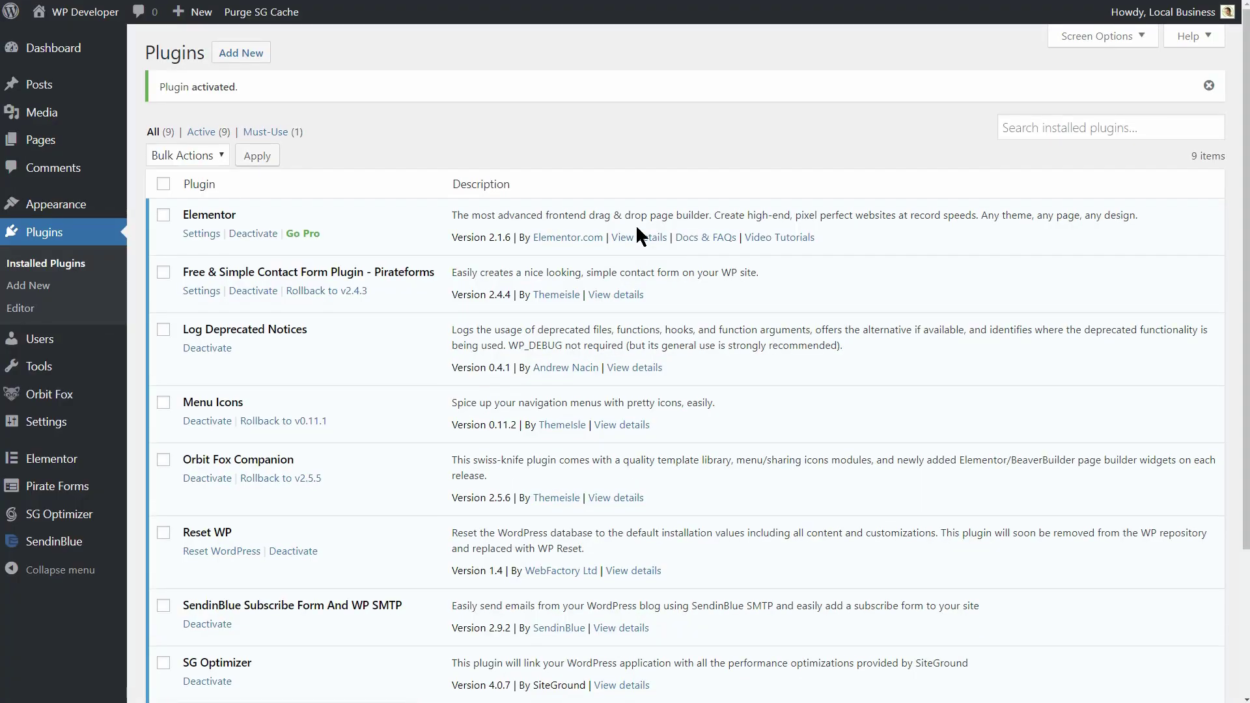
{"action": "mouse_move", "coordinate": [81, 370]}
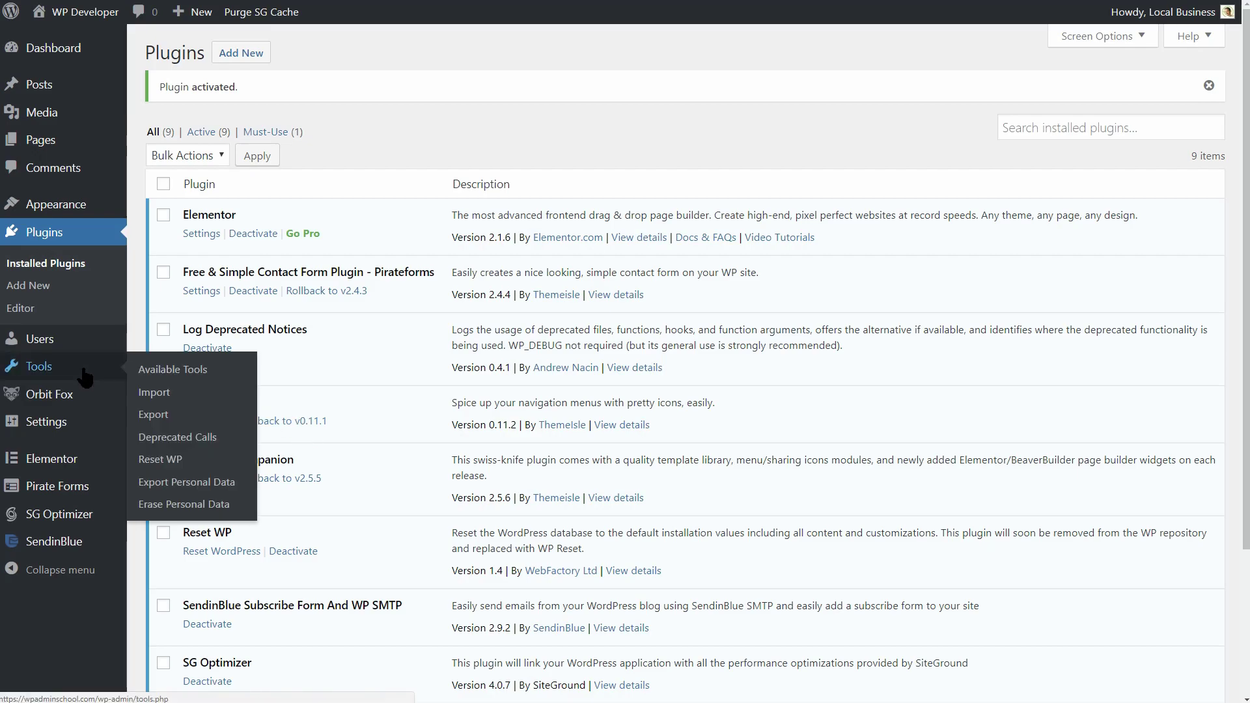
{"action": "left_click", "coordinate": [184, 441]}
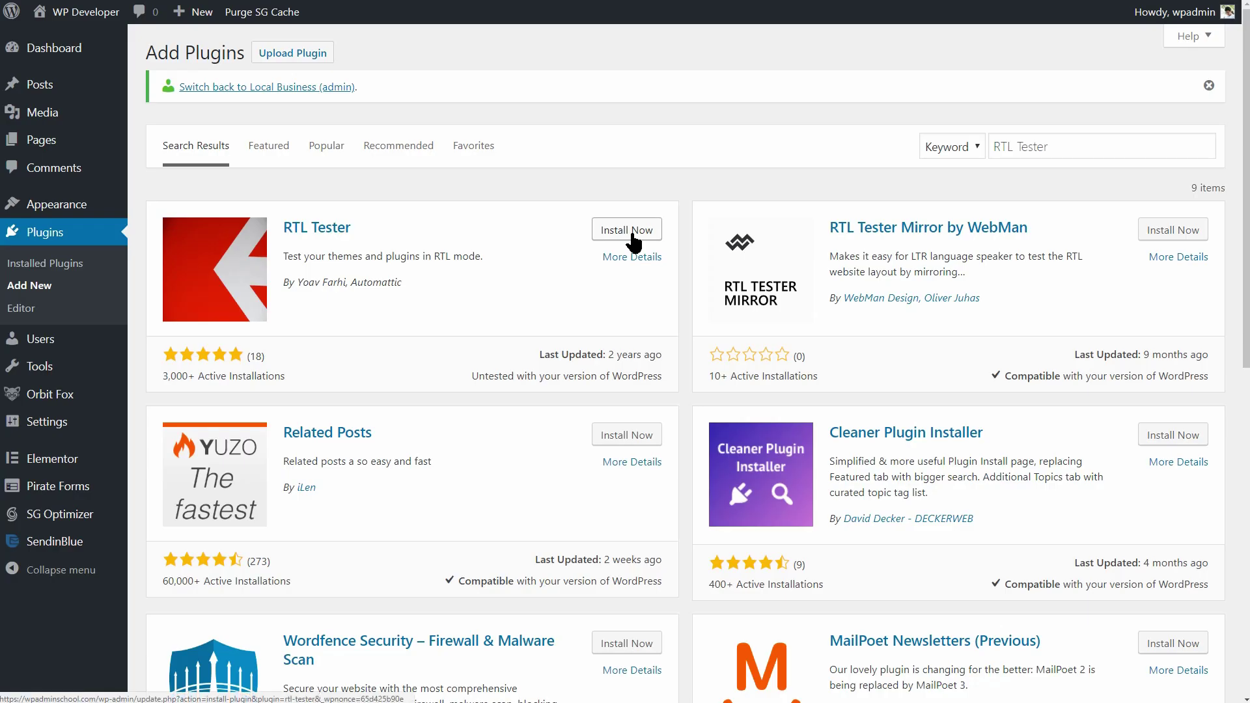
Install and activate RTL Tester, then visit the site's front page from the admin bar
{"action": "left_click", "coordinate": [633, 234]}
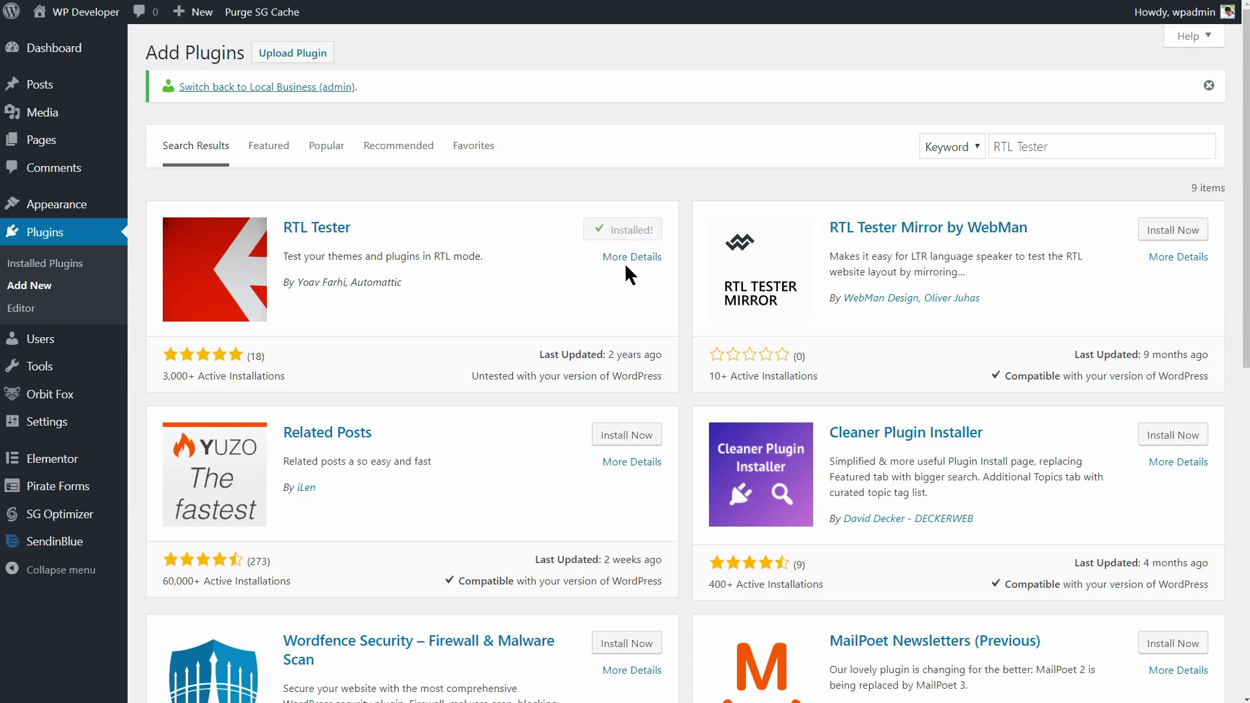
{"action": "left_click", "coordinate": [637, 239]}
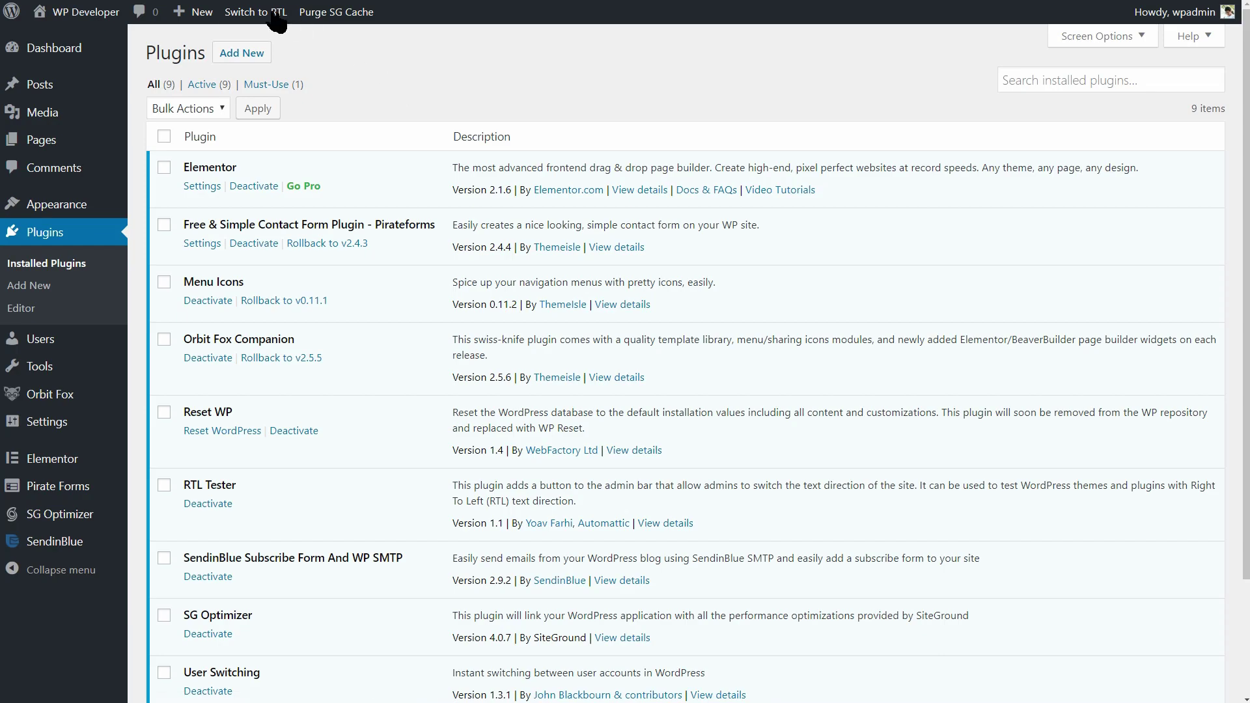
{"action": "mouse_move", "coordinate": [98, 15]}
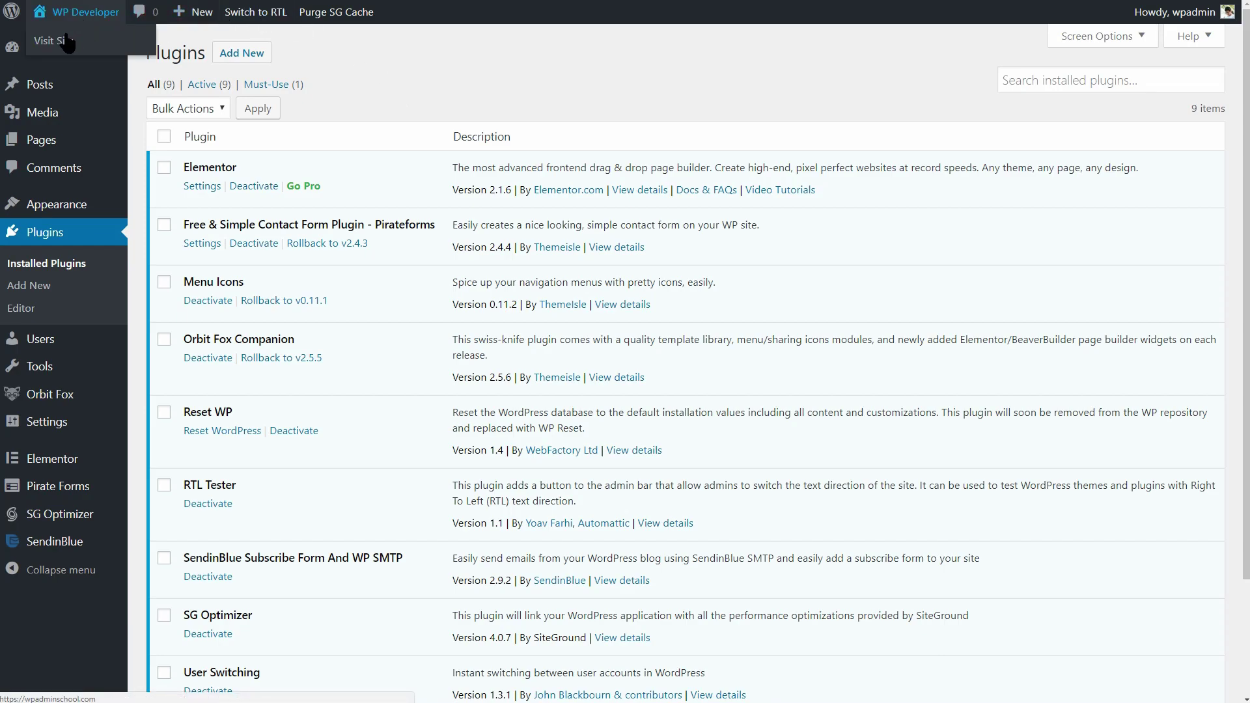
{"action": "left_click", "coordinate": [64, 36]}
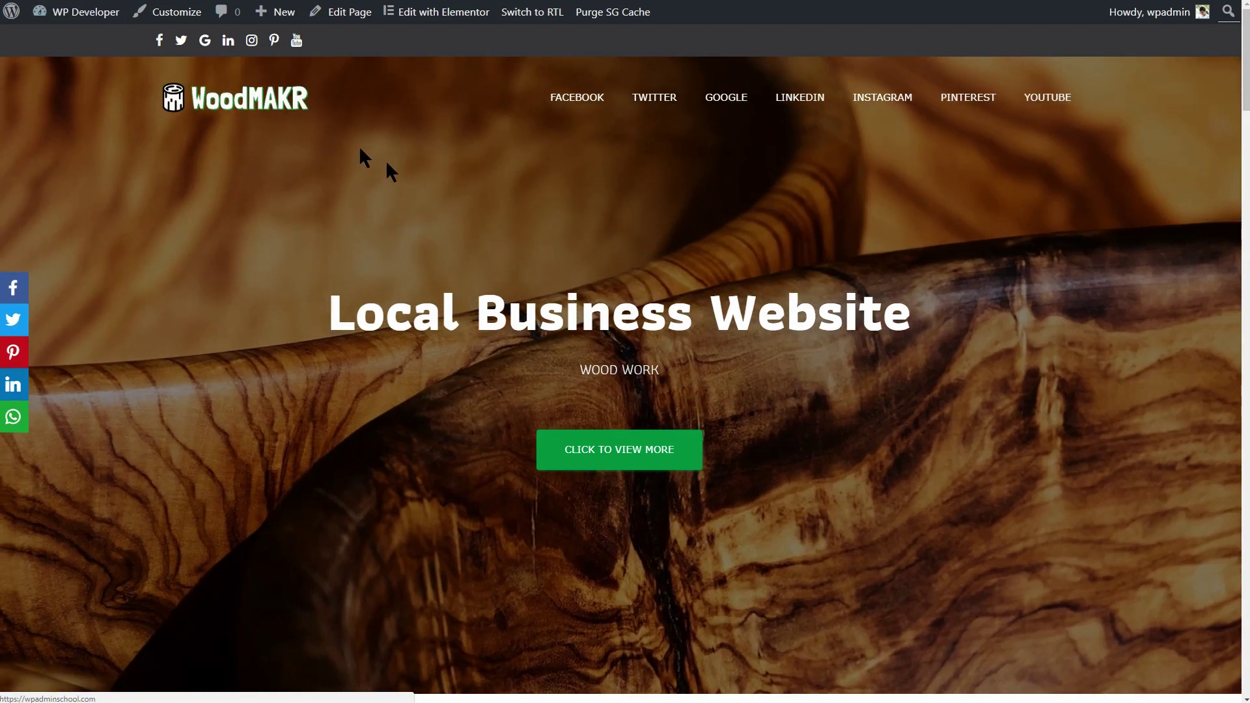
Switch the site's front page to right-to-left layout
{"action": "scroll", "coordinate": [404, 169], "scroll_direction": "down", "scroll_amount": 6}
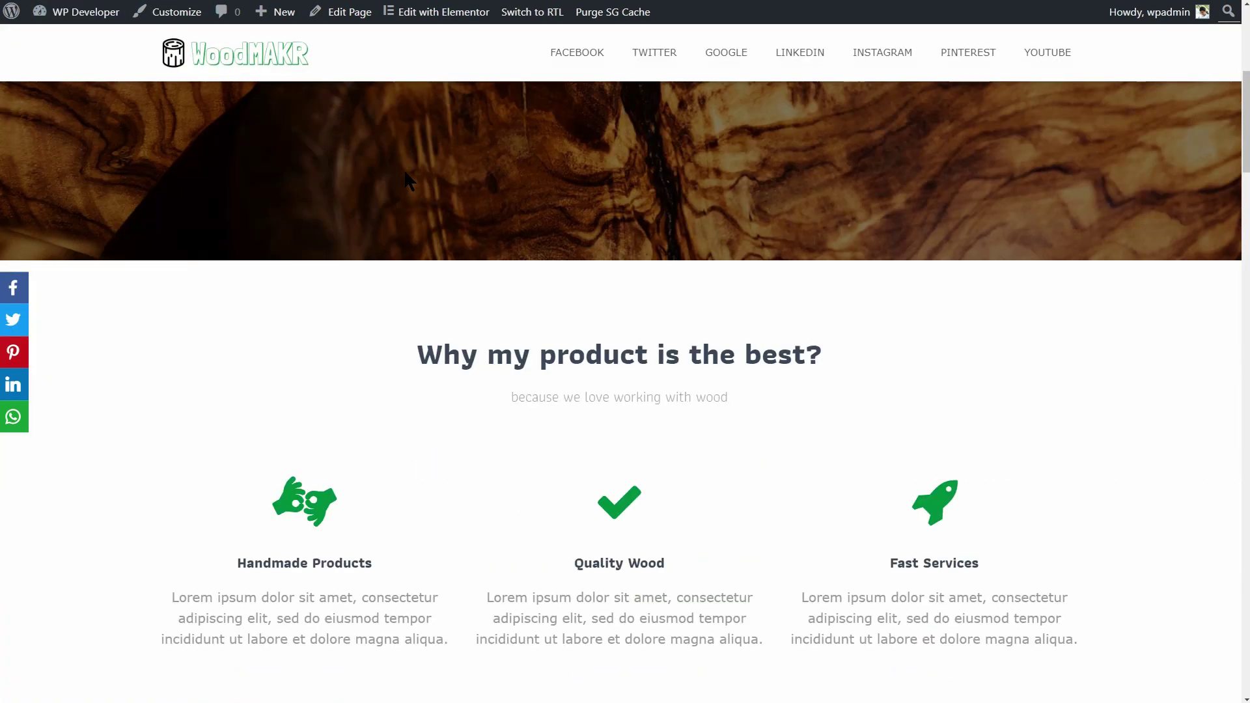
{"action": "scroll", "coordinate": [405, 173], "scroll_direction": "down", "scroll_amount": 3}
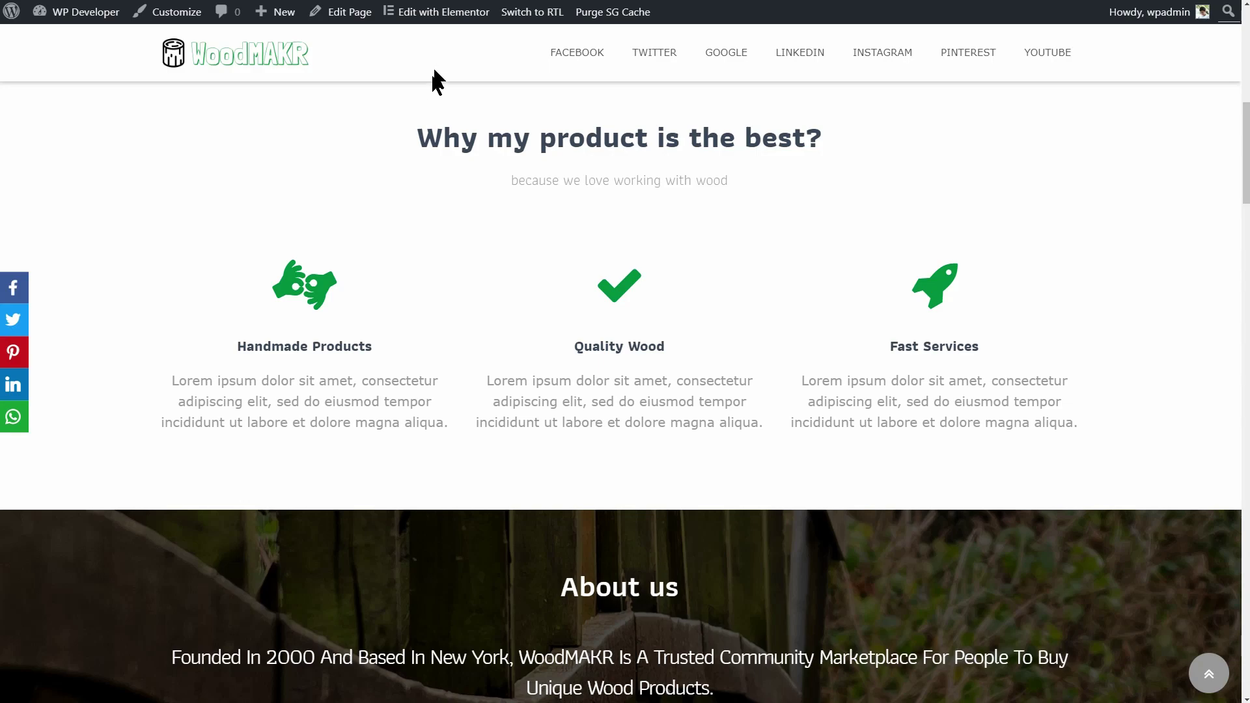
{"action": "left_click", "coordinate": [529, 16]}
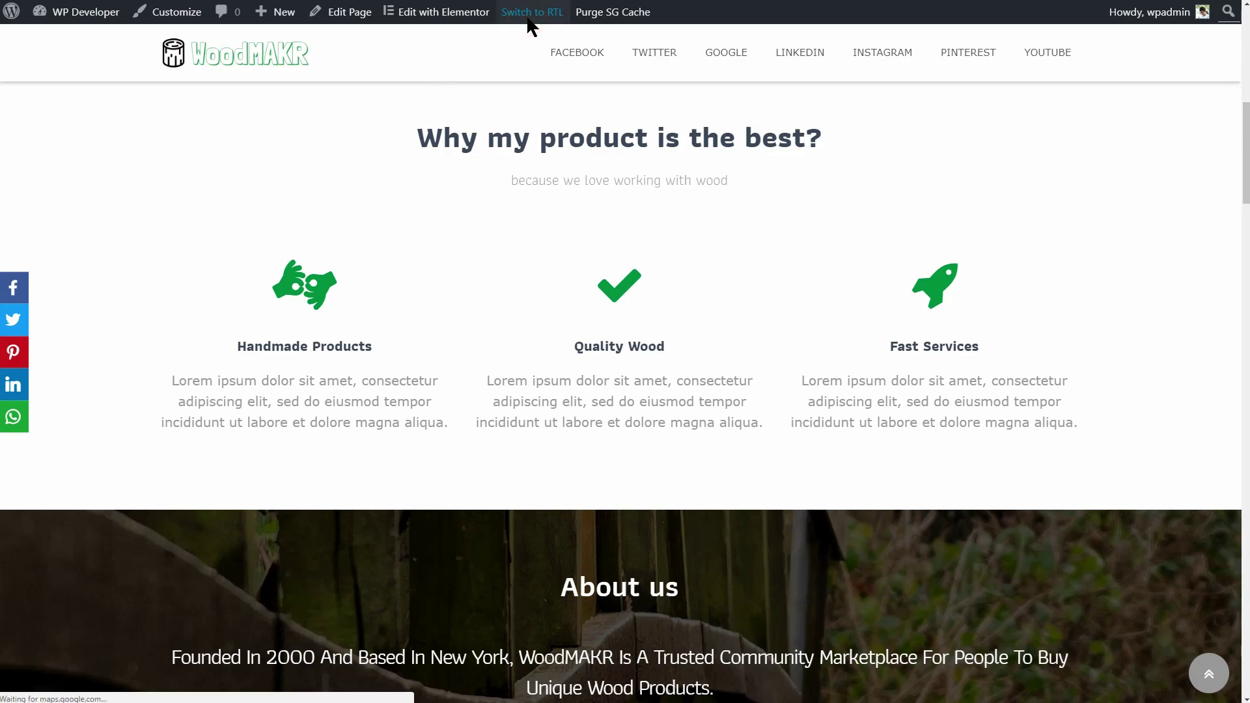
Open Blog Post 2 from the Blog section and switch it back to left-to-right
{"action": "scroll", "coordinate": [531, 176], "scroll_direction": "down", "scroll_amount": 3}
{"action": "scroll", "coordinate": [532, 181], "scroll_direction": "down", "scroll_amount": 3}
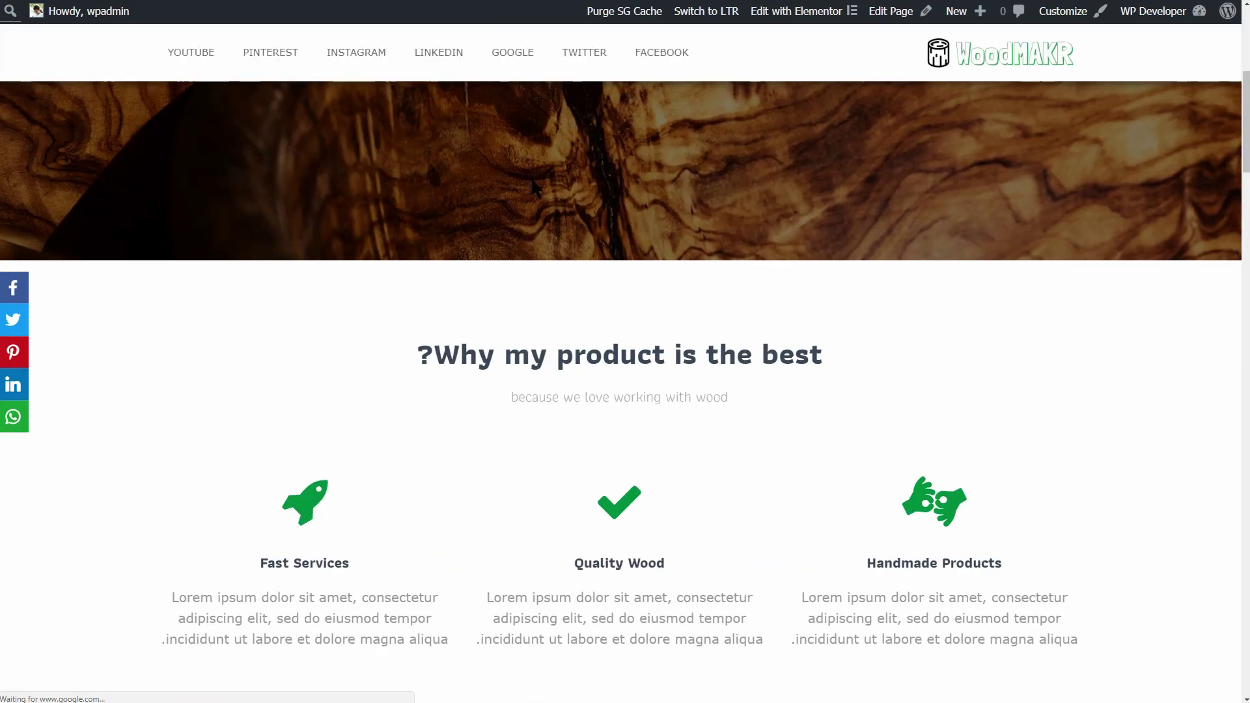
{"action": "scroll", "coordinate": [533, 188], "scroll_direction": "down", "scroll_amount": 2}
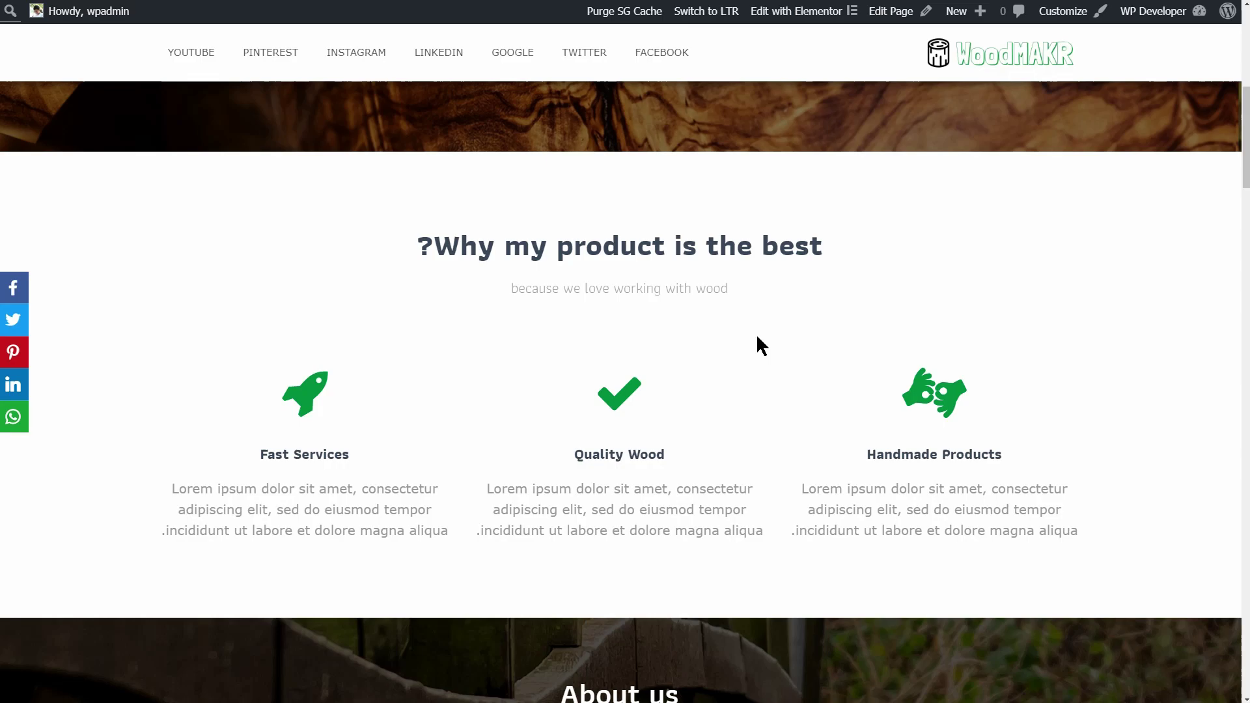
{"action": "scroll", "coordinate": [756, 333], "scroll_direction": "down", "scroll_amount": 20}
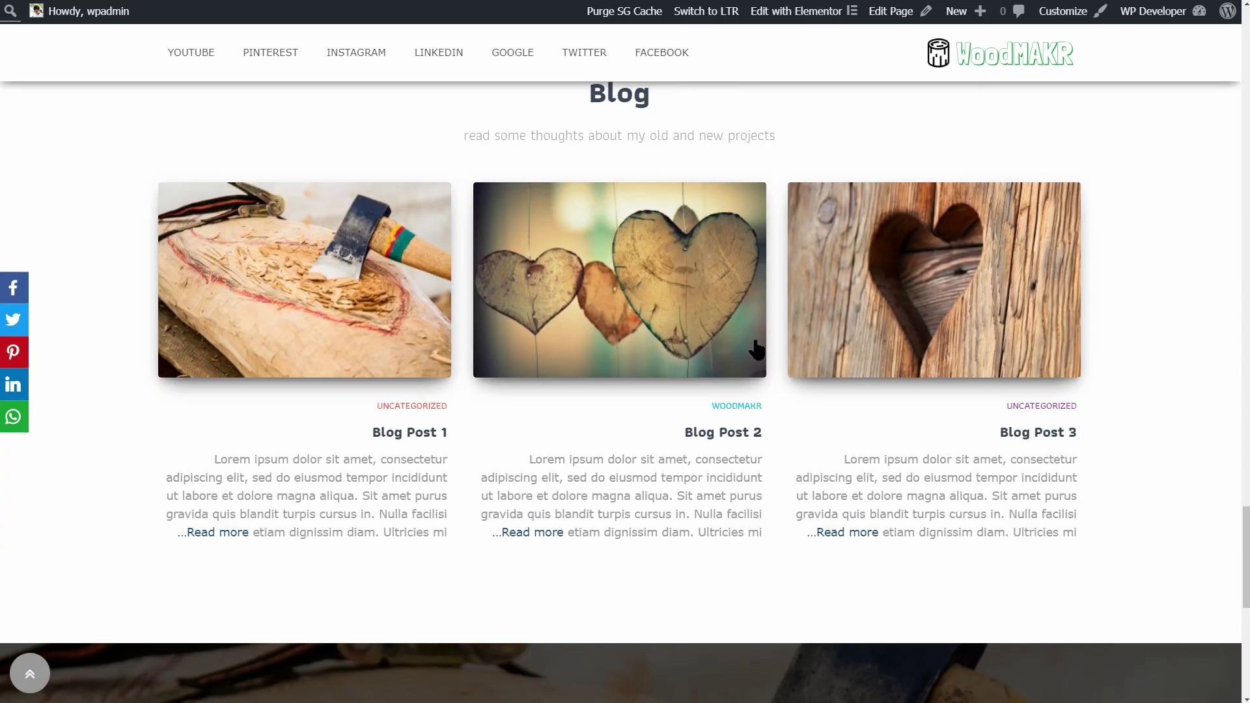
{"action": "left_click", "coordinate": [636, 338]}
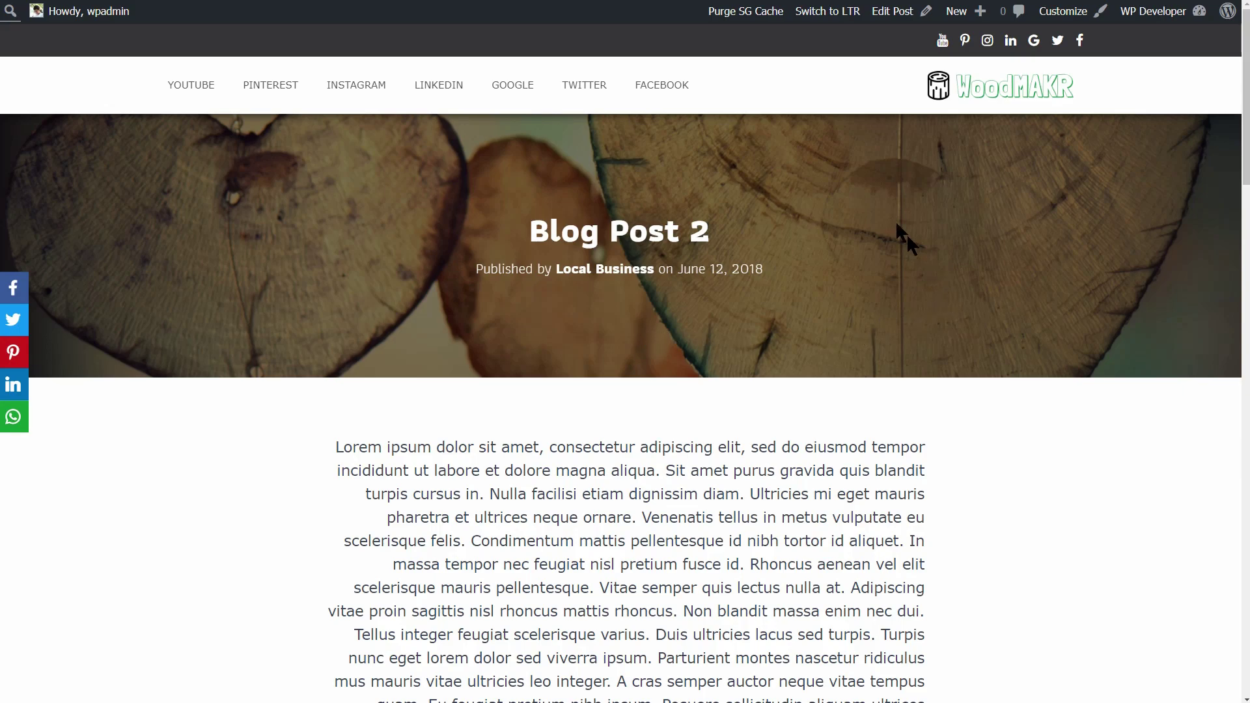
{"action": "left_click", "coordinate": [831, 18]}
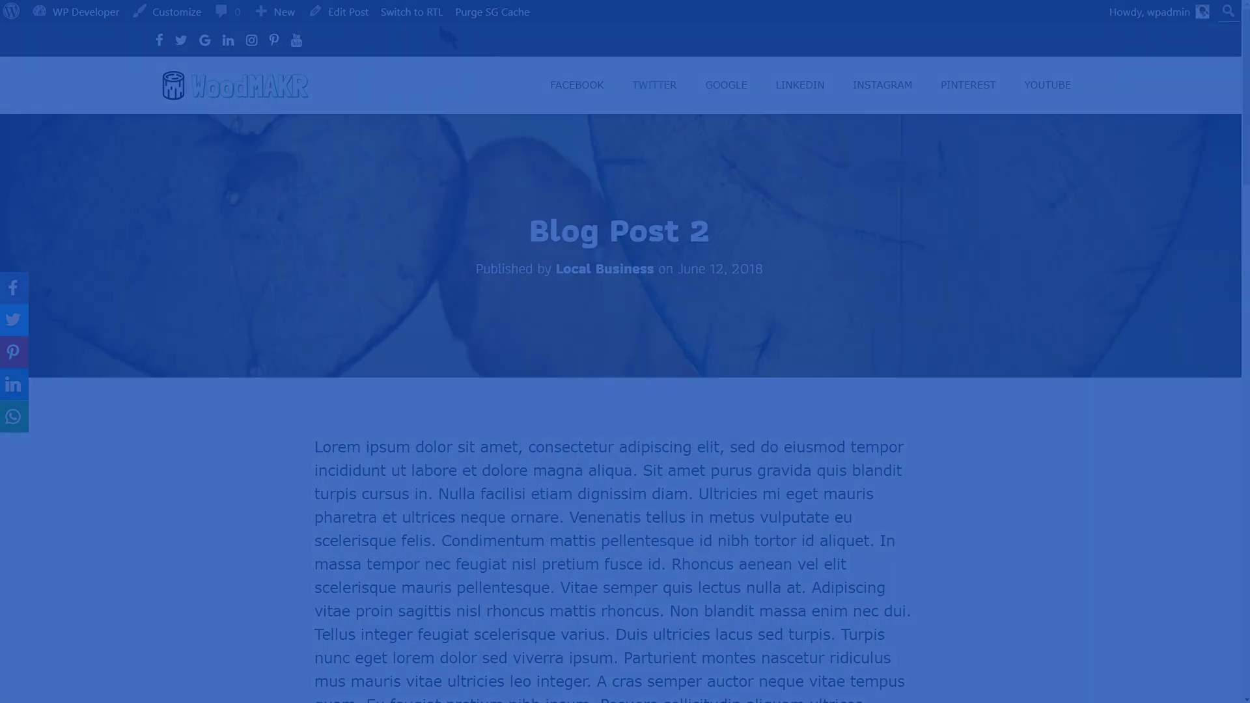
{"action": "left_click", "coordinate": [419, 16]}
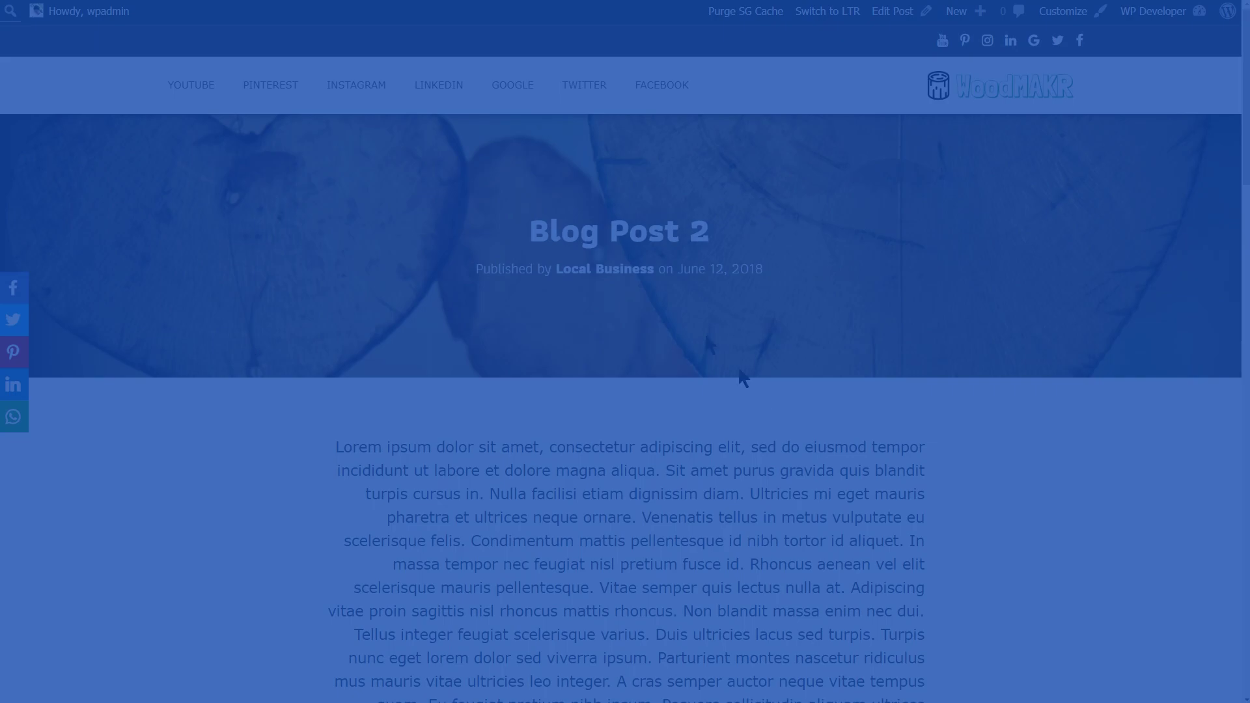
{"action": "left_click", "coordinate": [840, 15]}
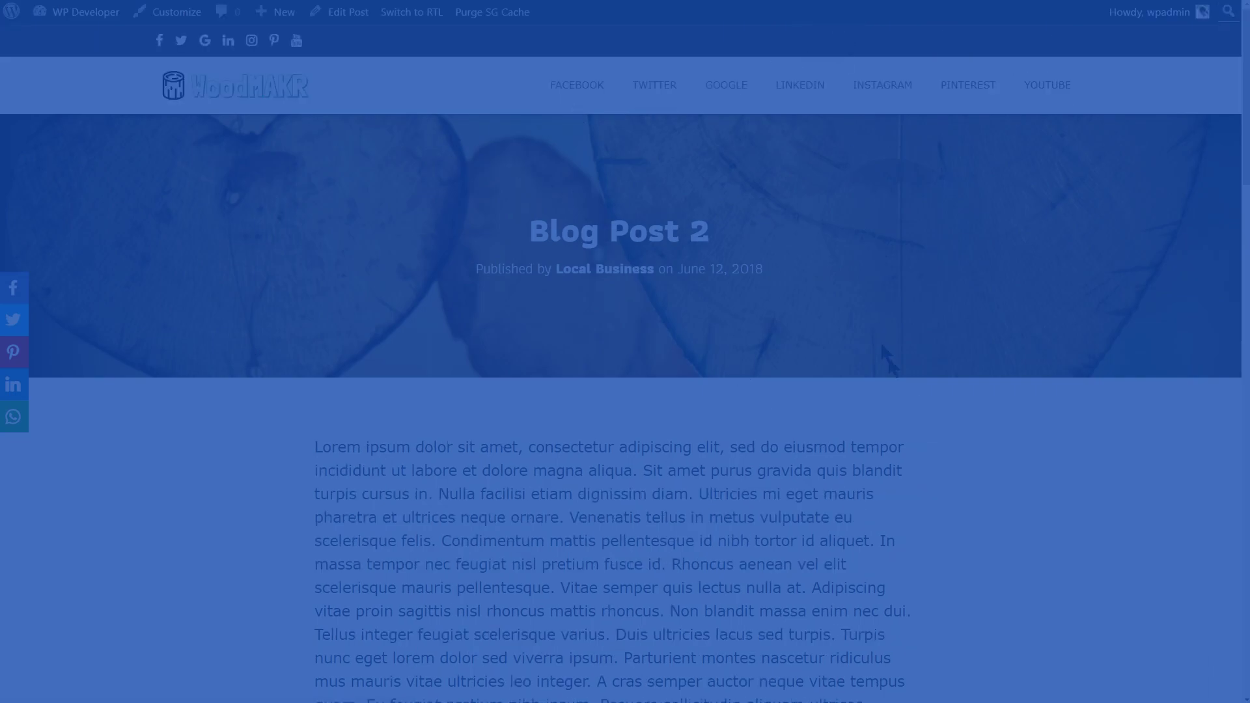